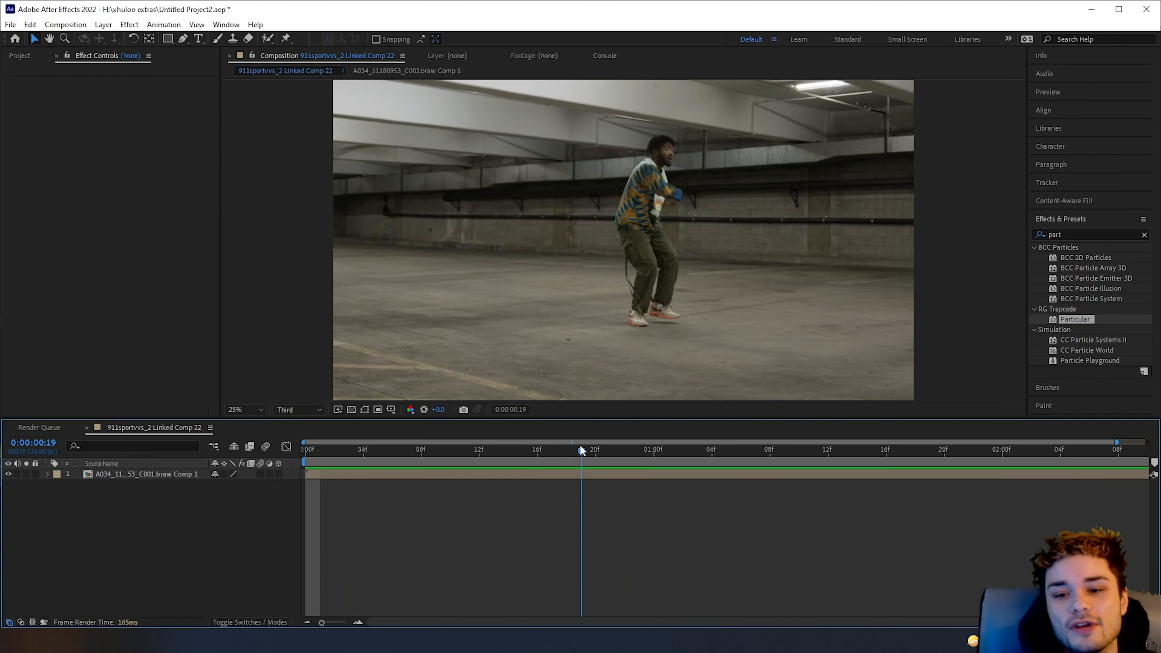
Play and scrub through the parking garage clip to review the subject and camera movement
left_click_drag(580, 451, 236, 462)
key("space")
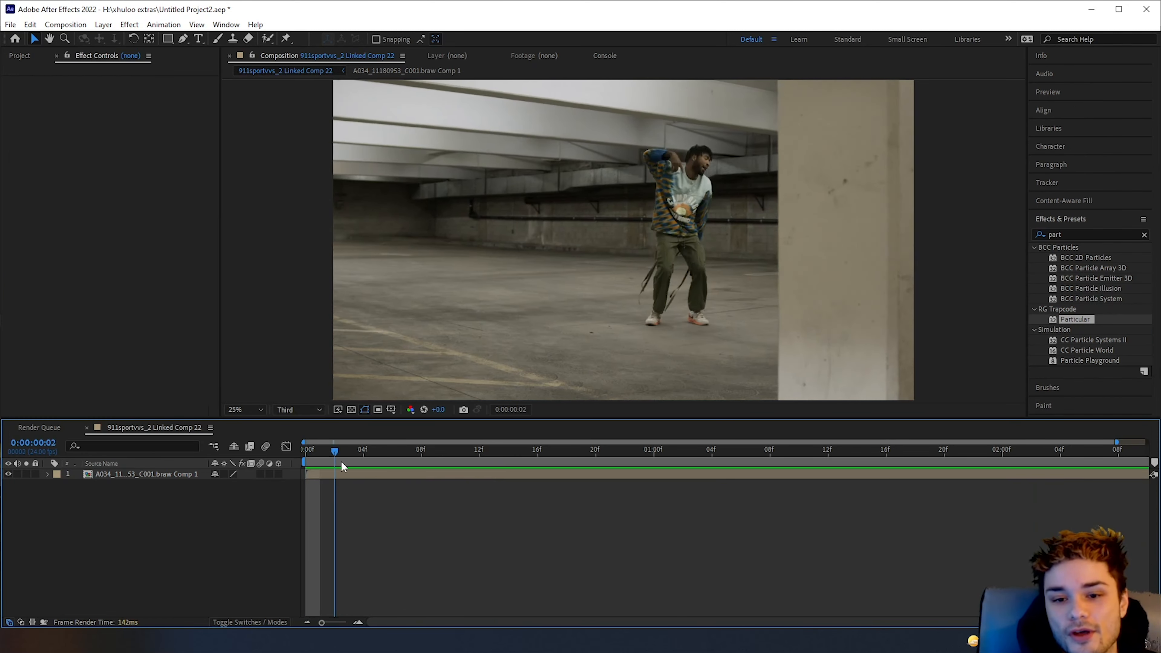
key("space")
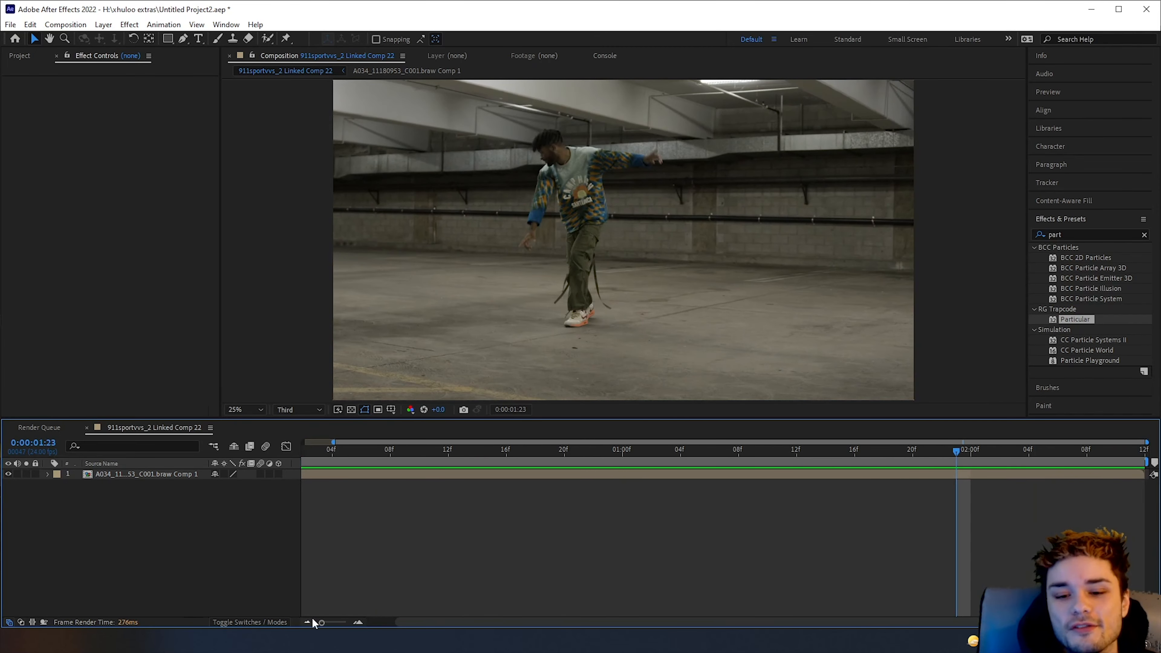
left_click_drag(467, 453, 276, 459)
left_click(494, 449)
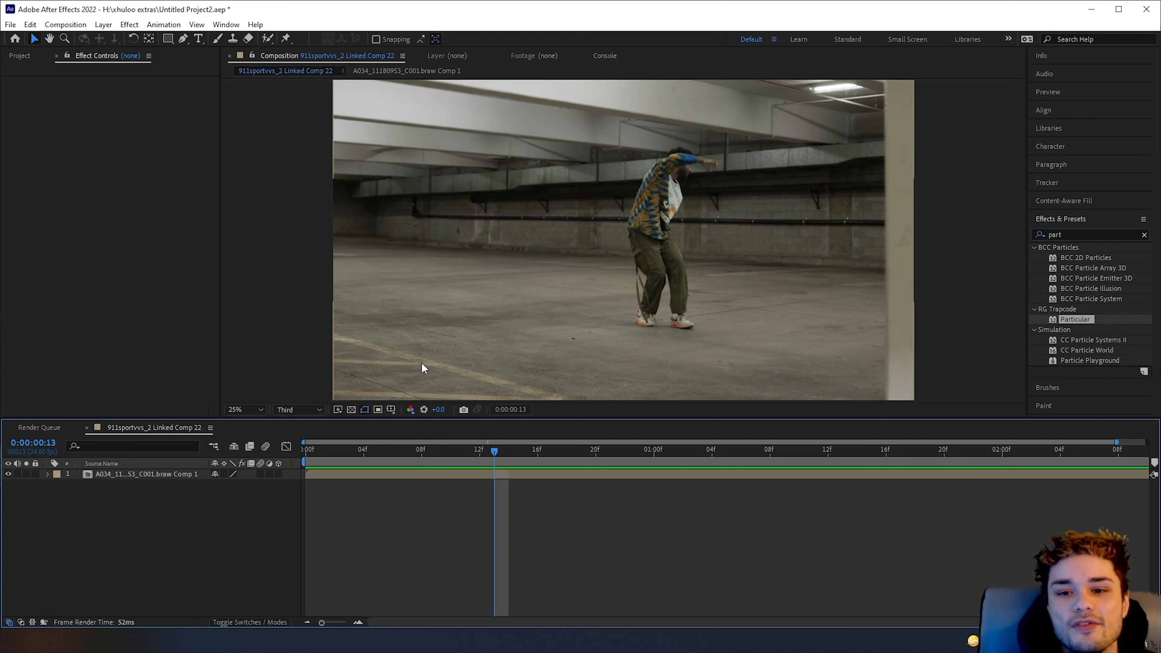
left_click_drag(442, 461, 614, 462)
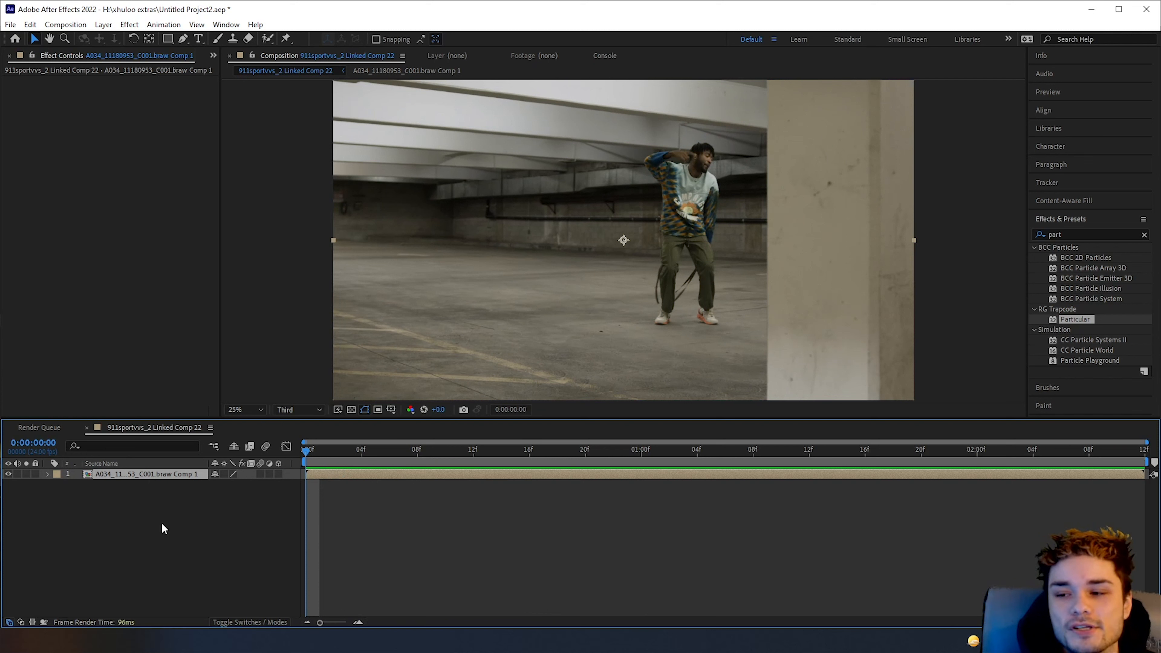
Run 3D camera tracking on the parking garage footage layer
left_click(1070, 219)
left_click(1058, 183)
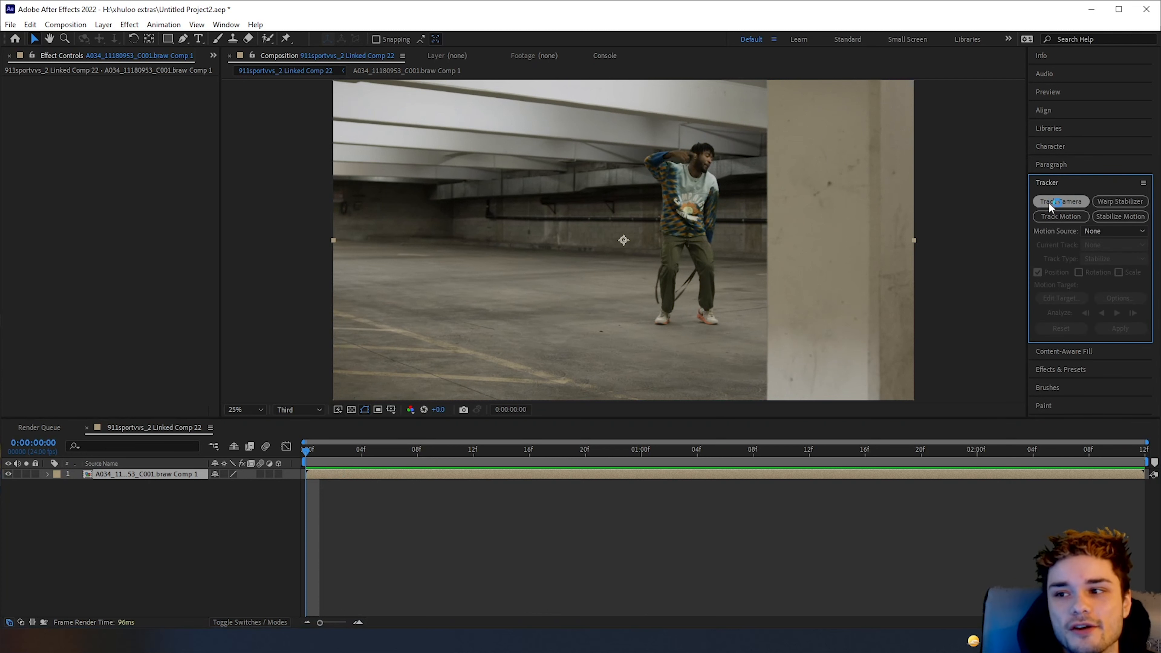
left_click(1062, 202)
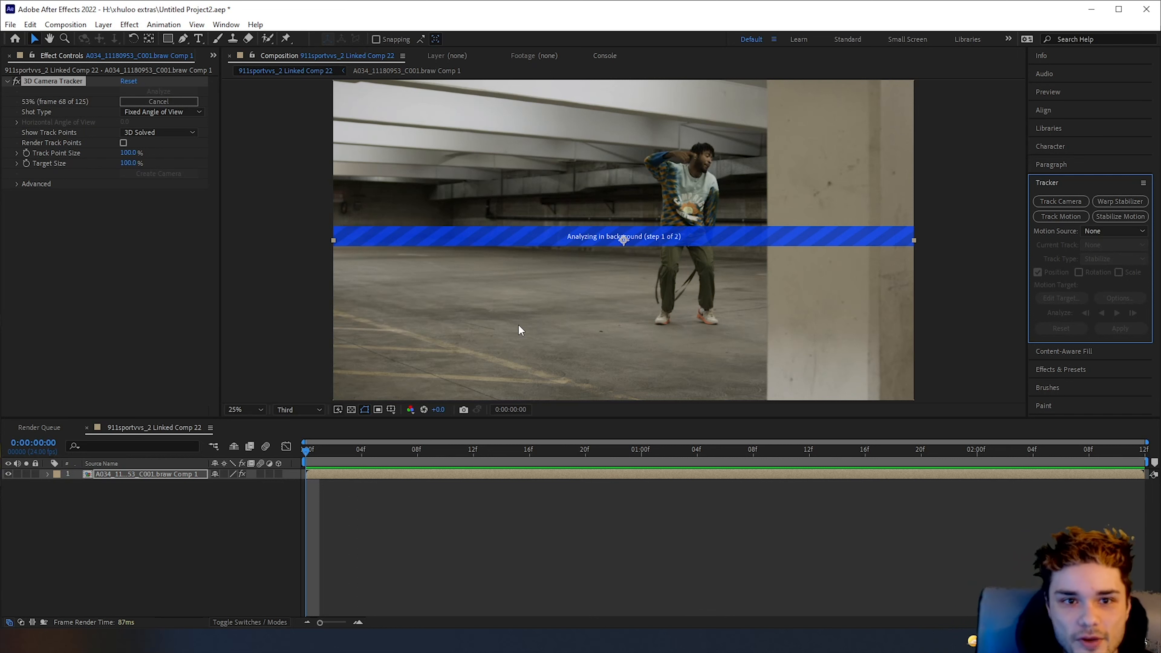
Examine the 3D Camera Tracker's advanced solve details and its track points at several times throughout the clip
left_click(21, 184)
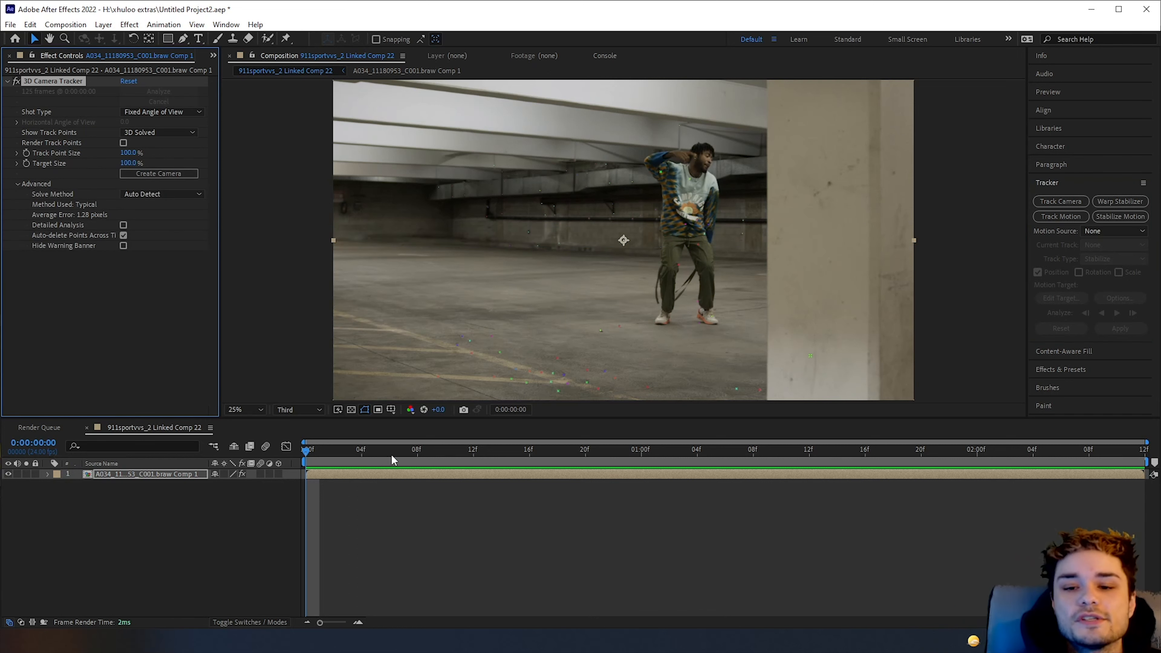
left_click(446, 452)
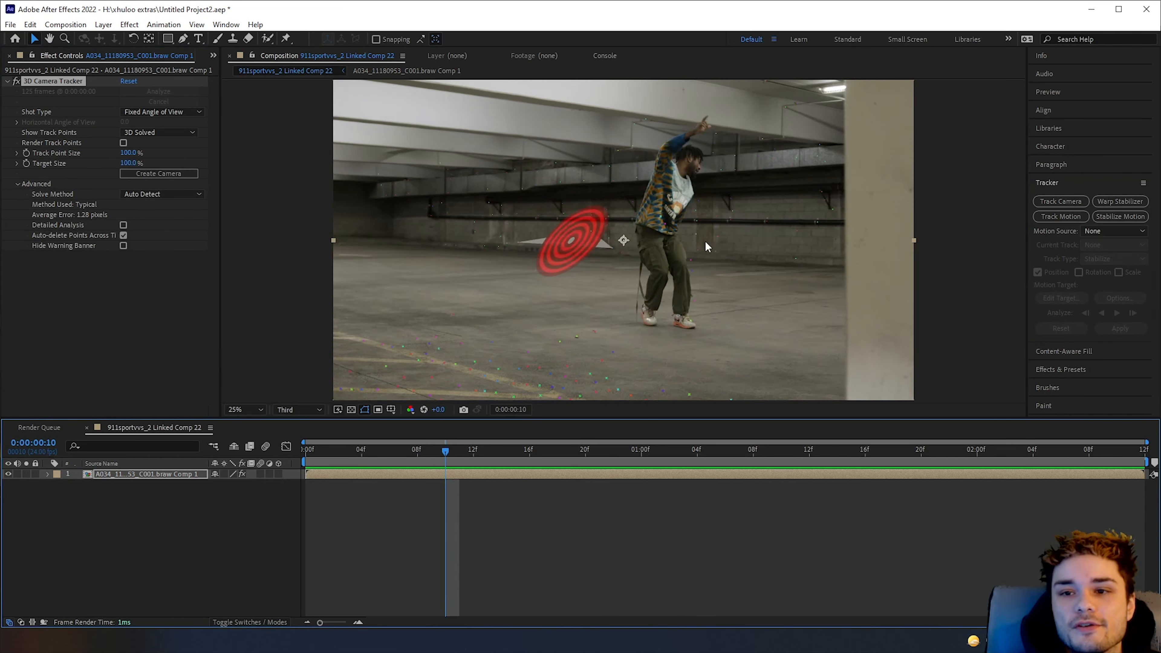
left_click(505, 462)
left_click_drag(506, 462, 711, 452)
left_click(18, 184)
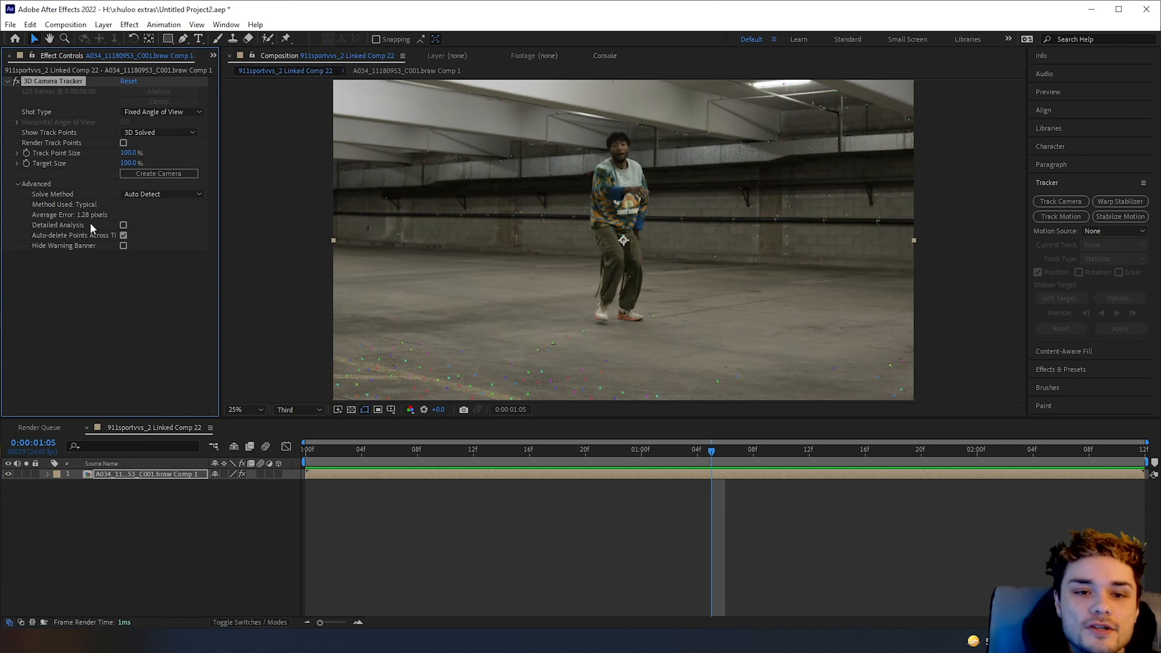
left_click_drag(711, 451, 641, 456)
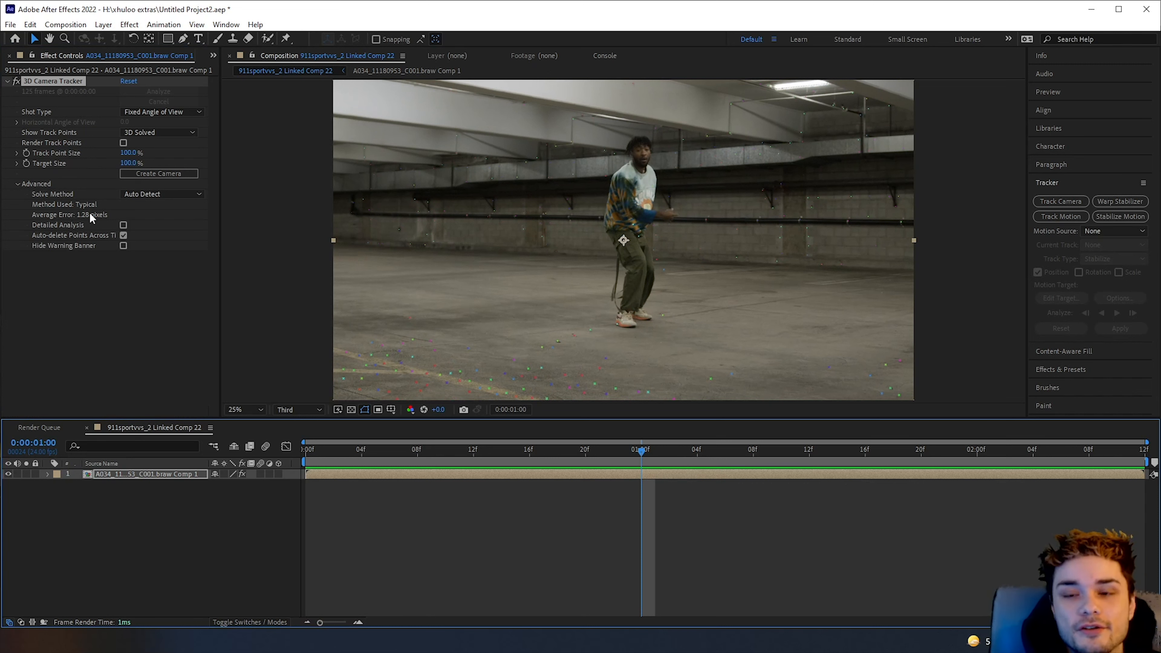
left_click_drag(443, 456, 809, 460)
scroll(439, 251, "up", 2)
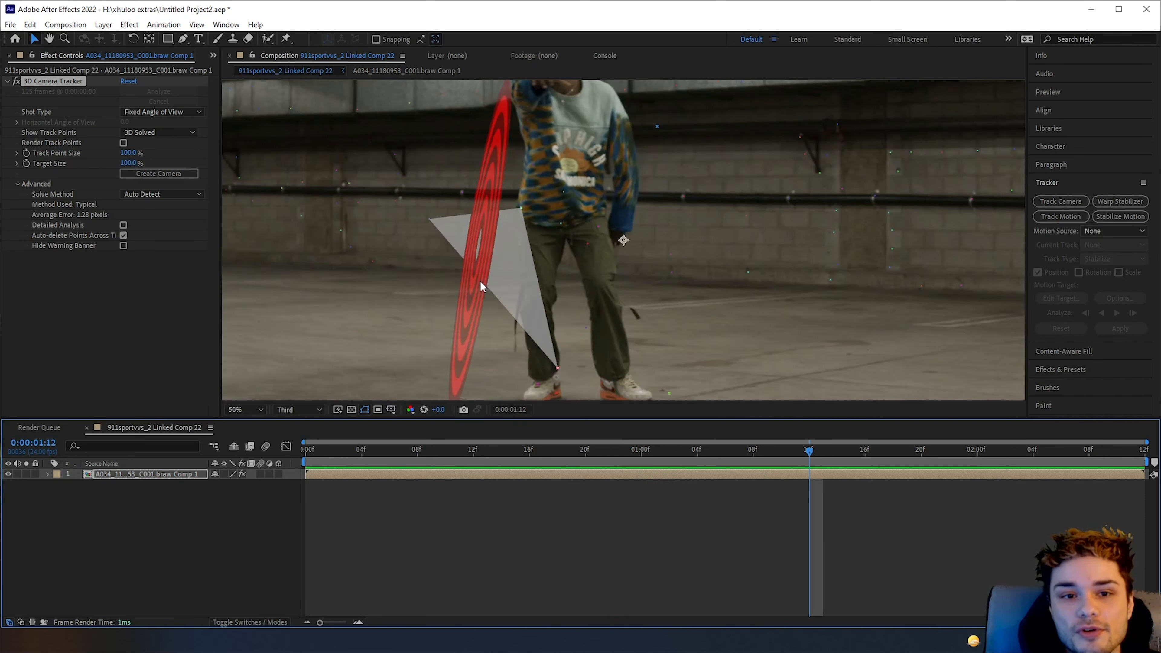
left_click(719, 453)
left_click_drag(719, 458, 767, 459)
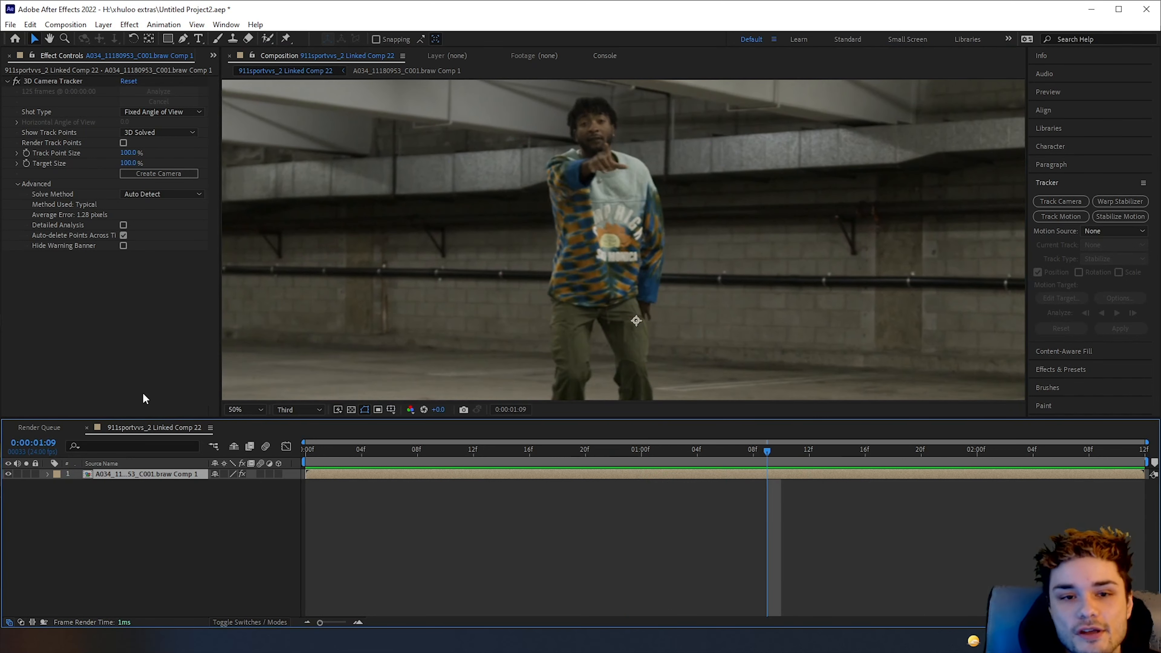
left_click(52, 81)
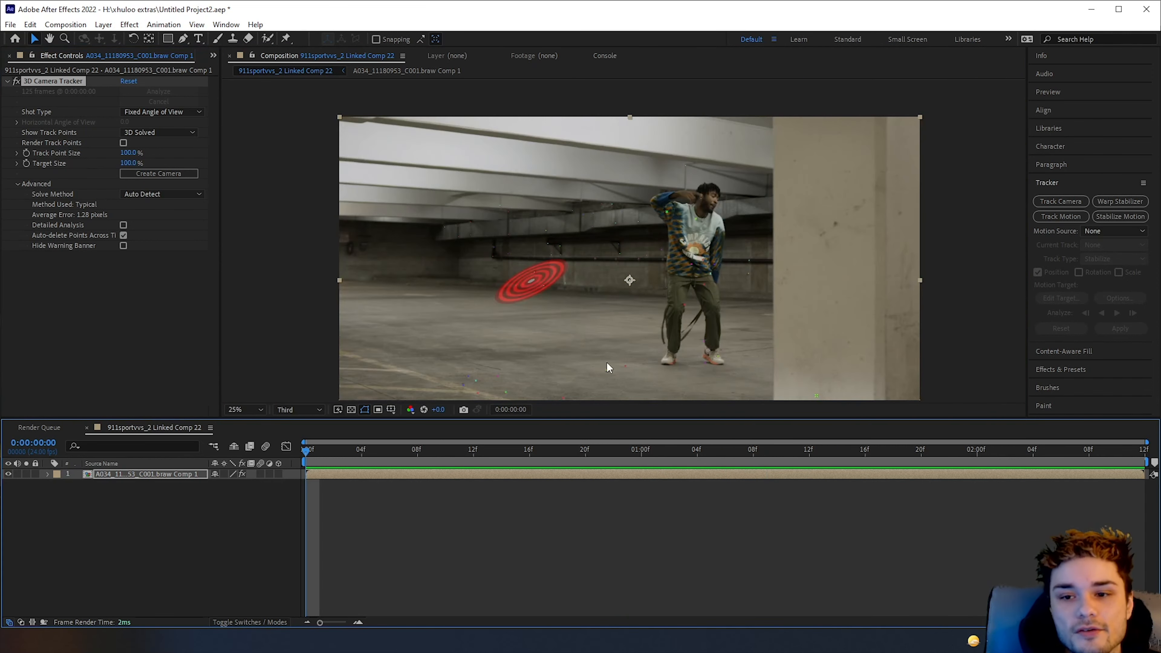
Create a camera from the 3D Camera Tracker solve and check it along the clip
left_click_drag(530, 451, 753, 451)
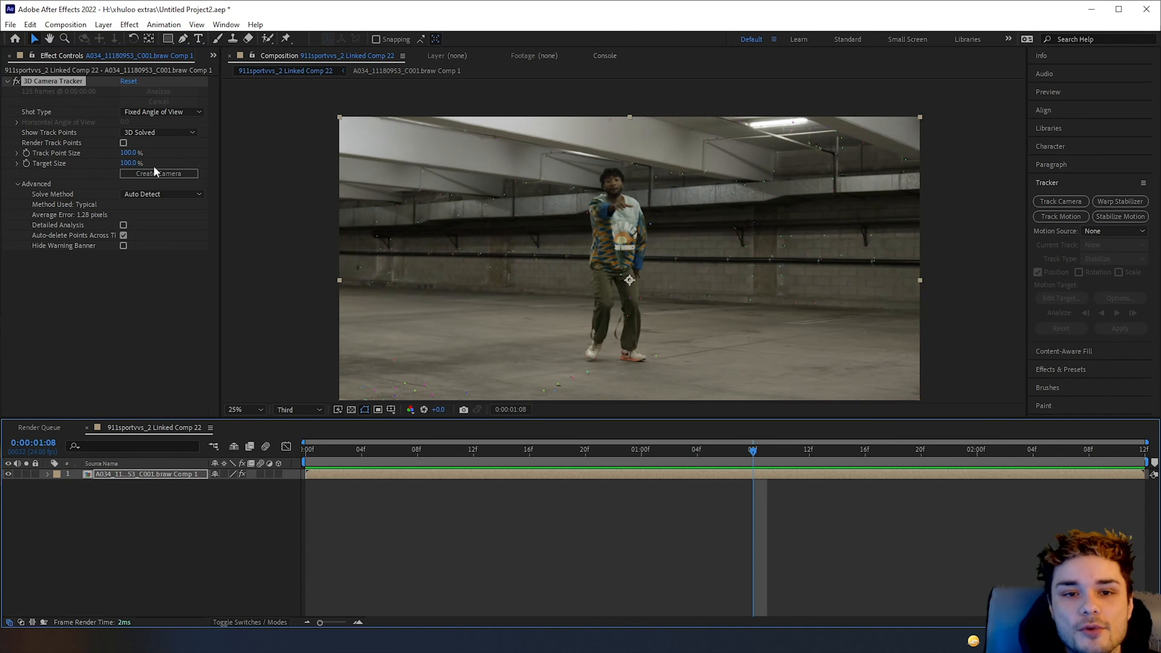
left_click(145, 176)
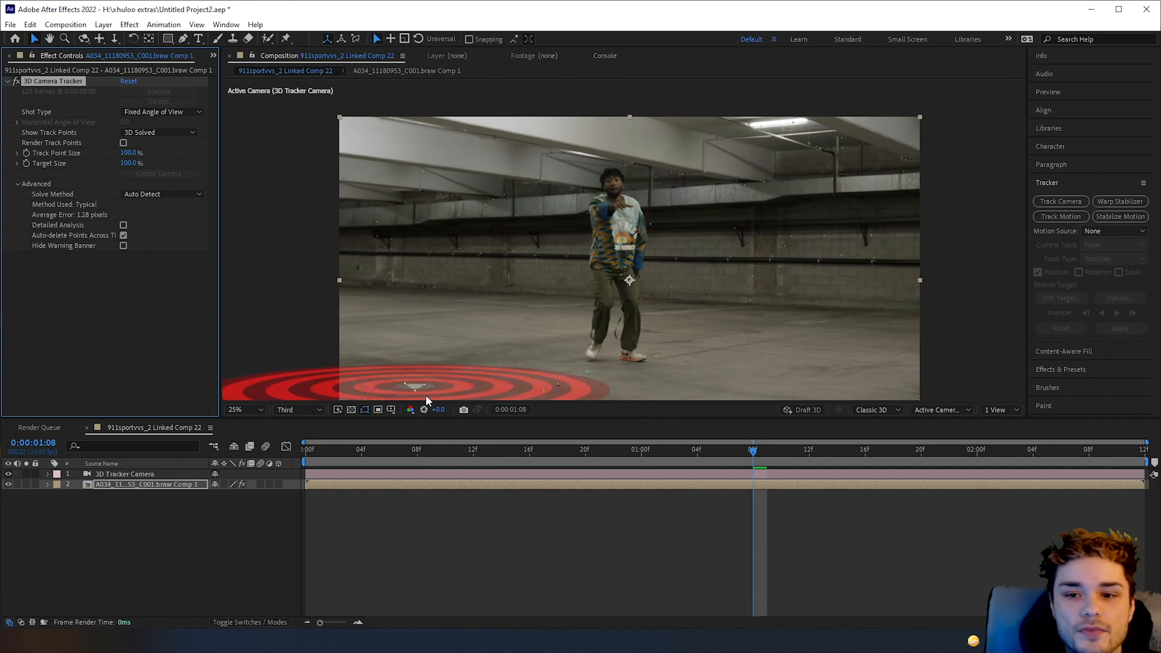
left_click(125, 474)
left_click(600, 451)
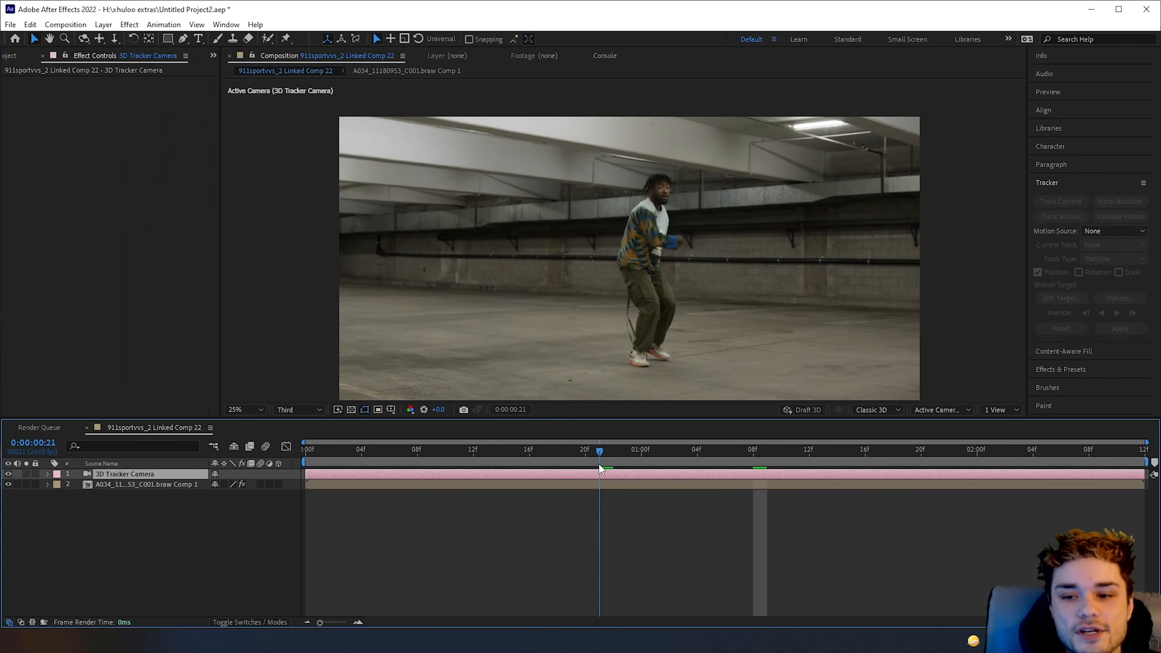
scroll(635, 265, "down", 4)
scroll(635, 267, "up", 1)
left_click_drag(513, 453, 655, 452)
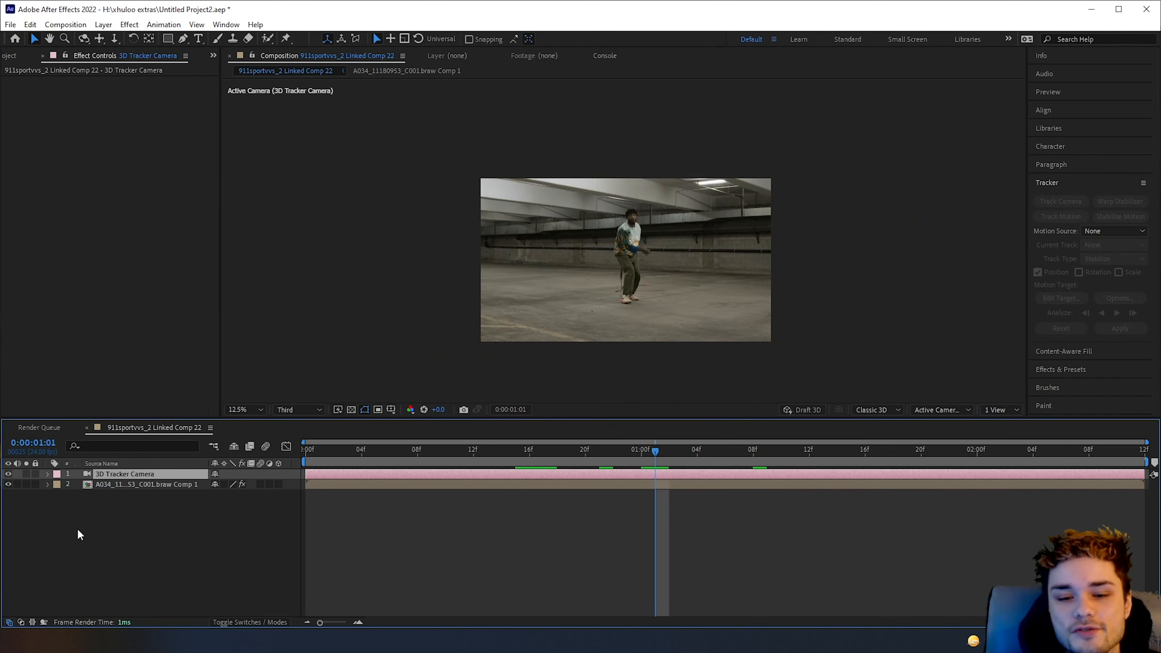
Create a new white 3840 x 2160 solid named "part" above the tracker camera
left_click(154, 520)
right_click(151, 526)
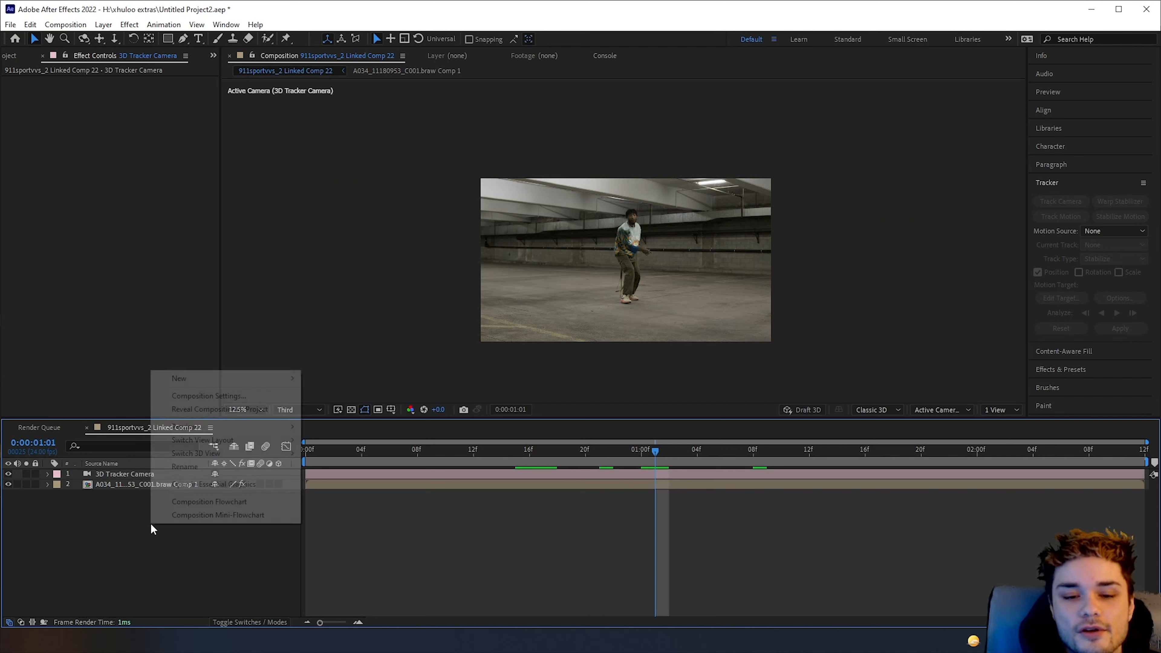
mouse_move(205, 378)
left_click(360, 408)
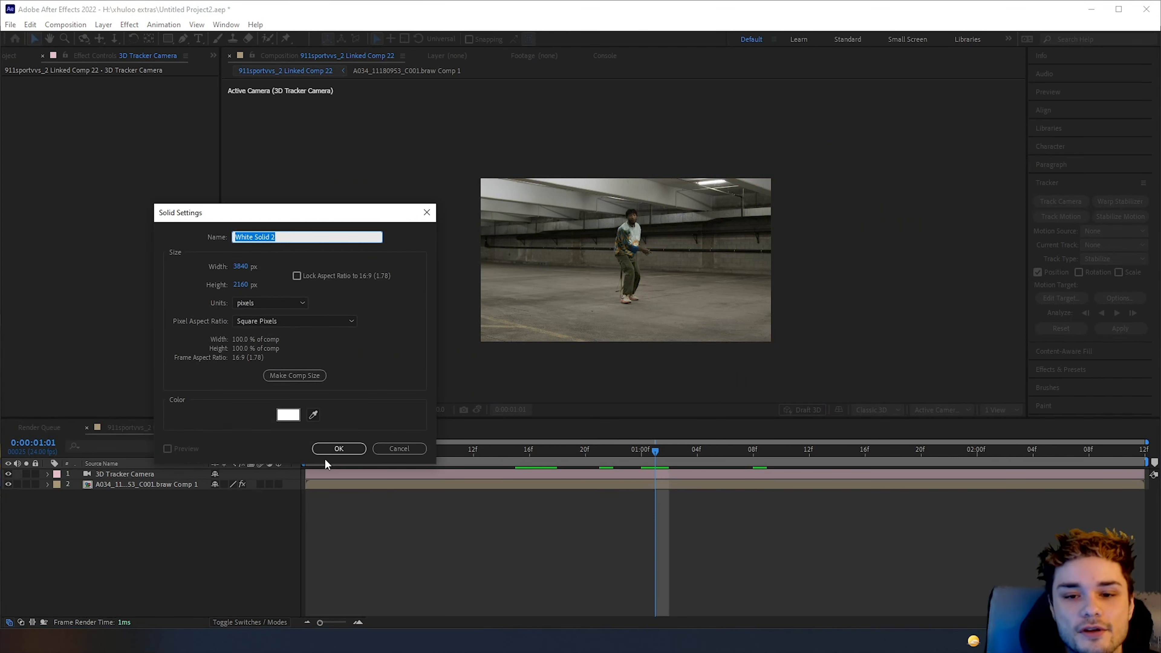
type("part")
left_click(330, 450)
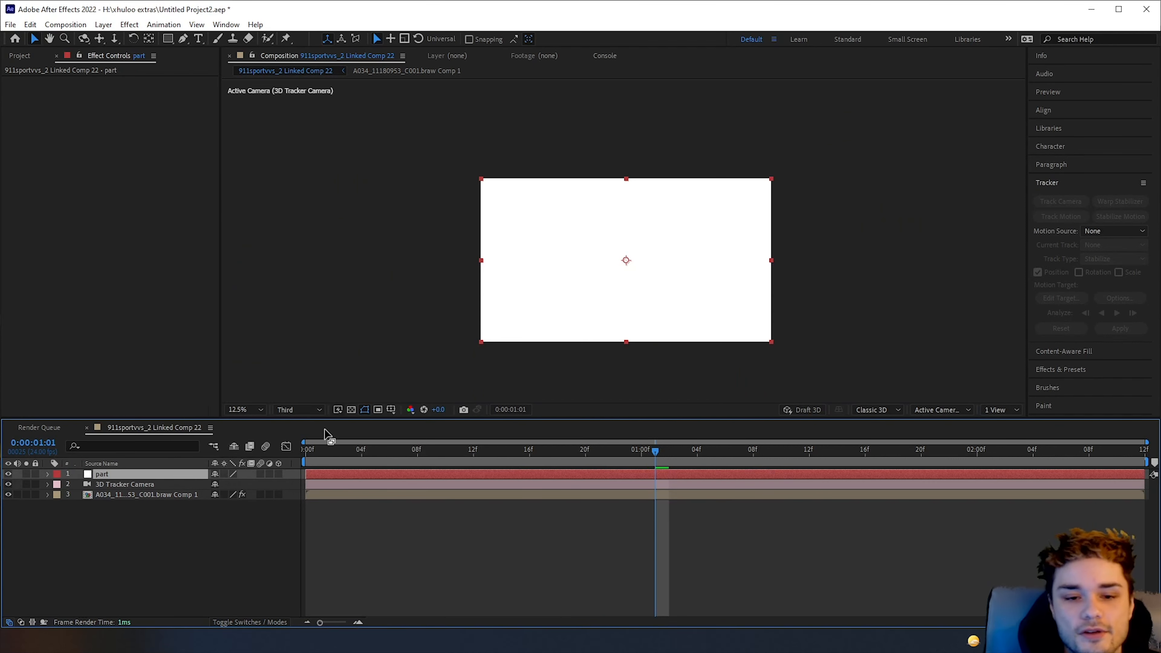
left_click_drag(418, 451, 557, 454)
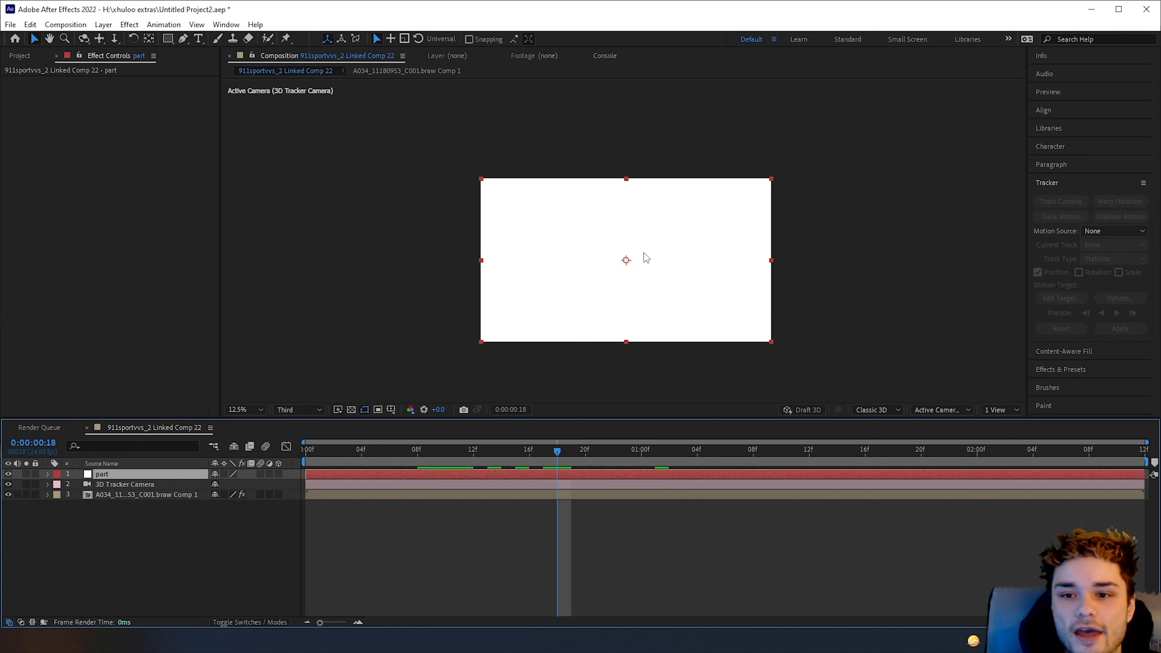
Apply the RG Trapcode Particular effect to the "part" solid and preview its particles over the footage
left_click(1066, 166)
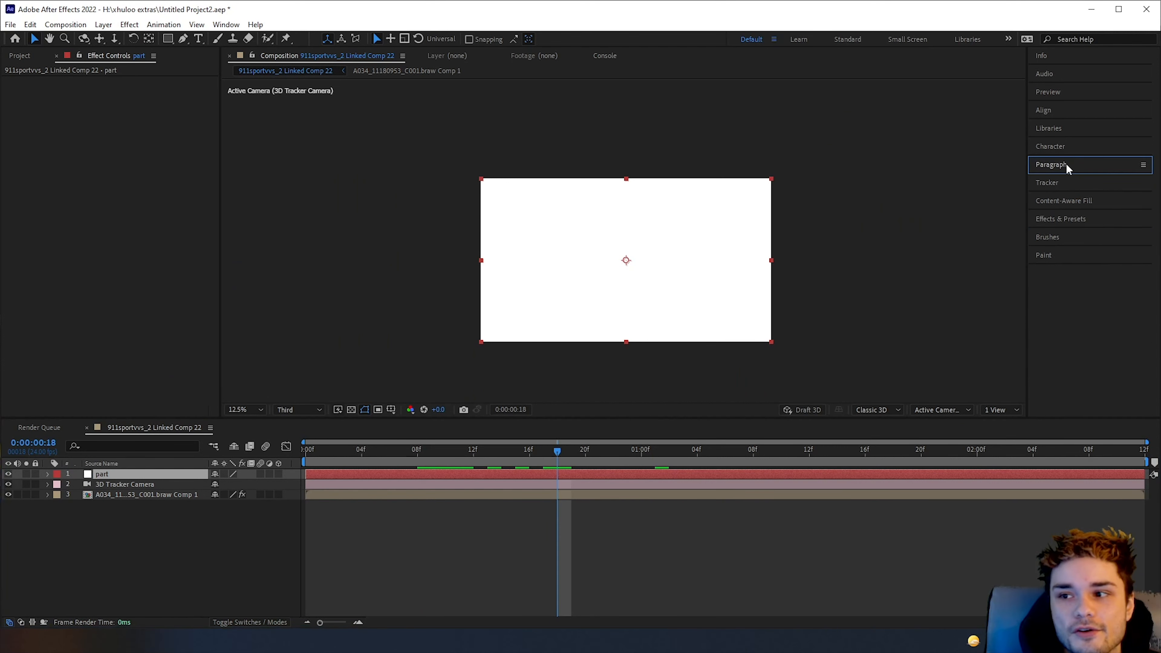
left_click(1077, 221)
left_click(1052, 235)
left_click(1035, 248)
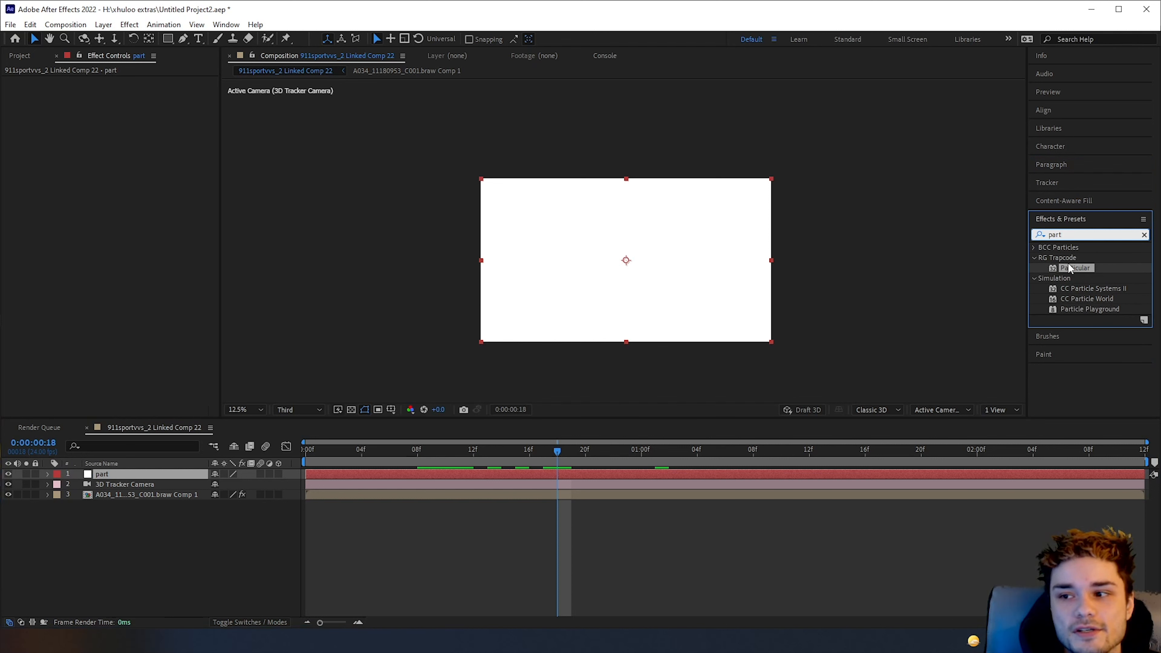
left_click_drag(1084, 274, 149, 474)
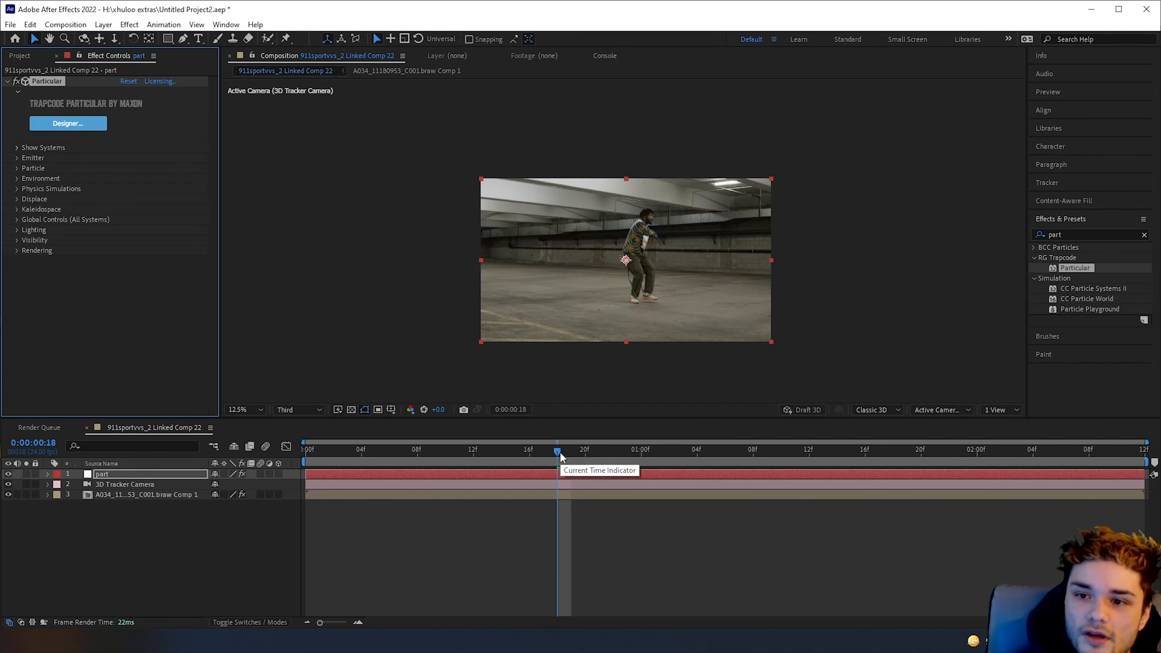
left_click(446, 335)
scroll(446, 334, "up", 1)
left_click_drag(567, 452, 683, 463)
left_click(695, 476)
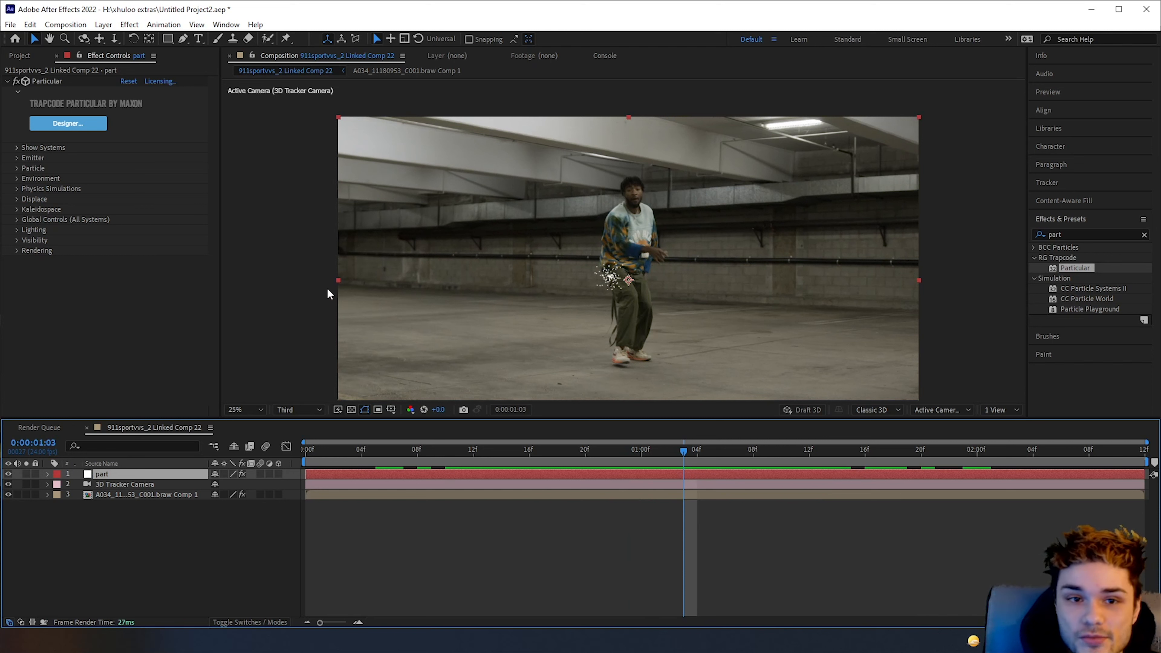
Open the Trapcode Particular Designer and show the Basics category of system presets
left_click(69, 123)
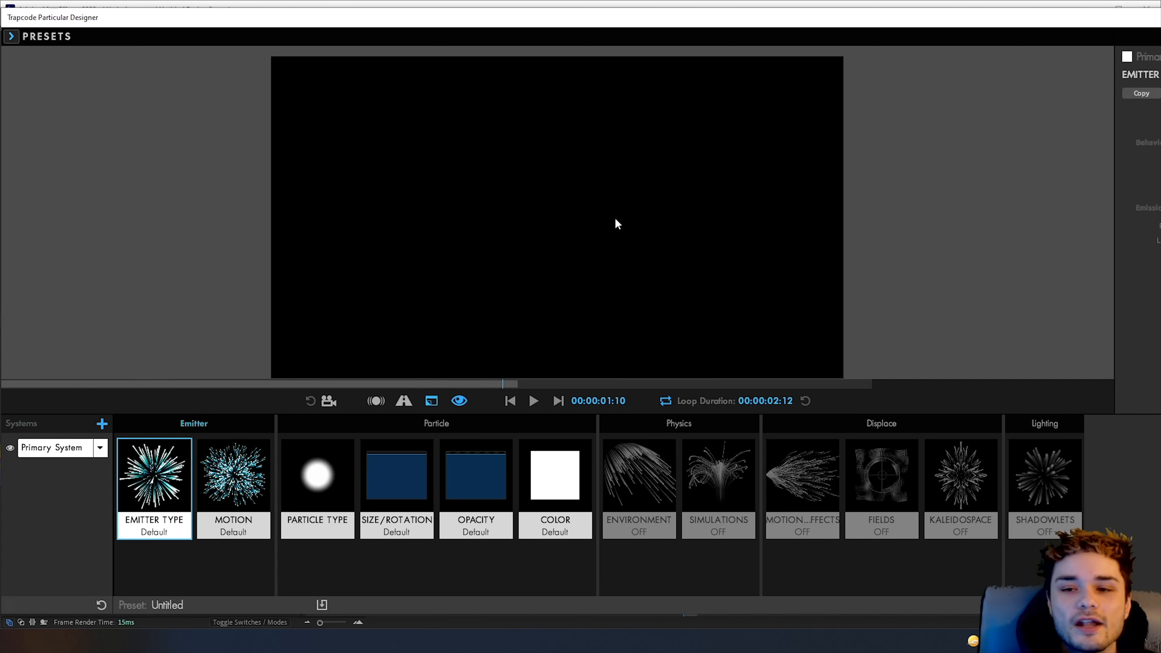
left_click(16, 37)
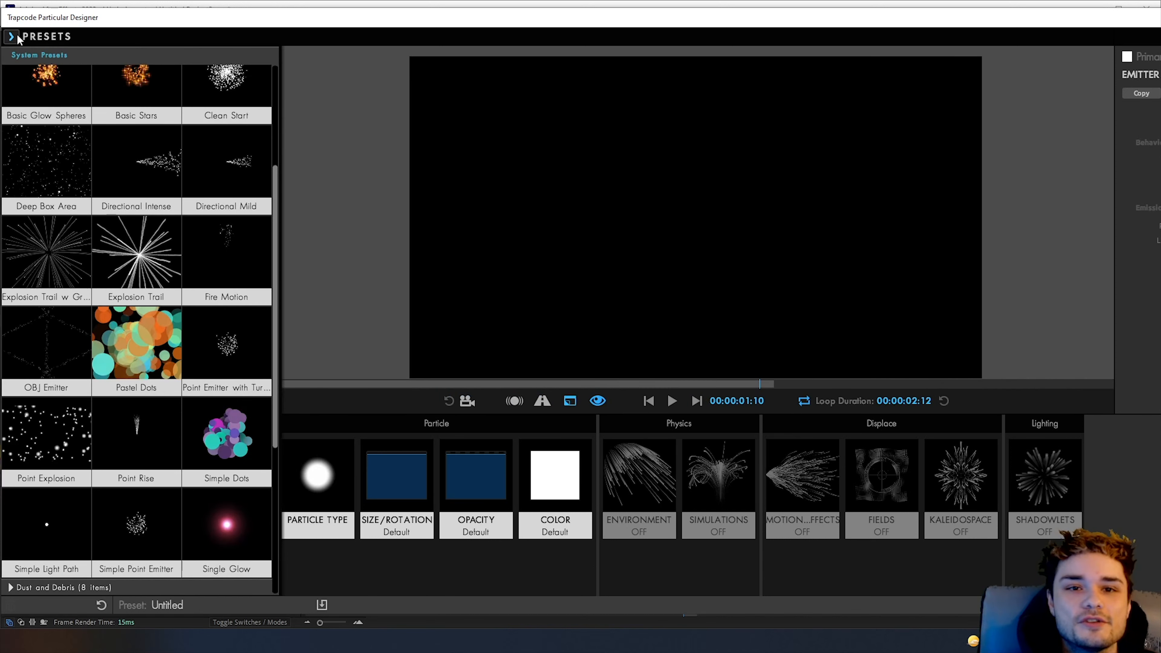
scroll(57, 302, "up", 3)
scroll(57, 302, "up", 2)
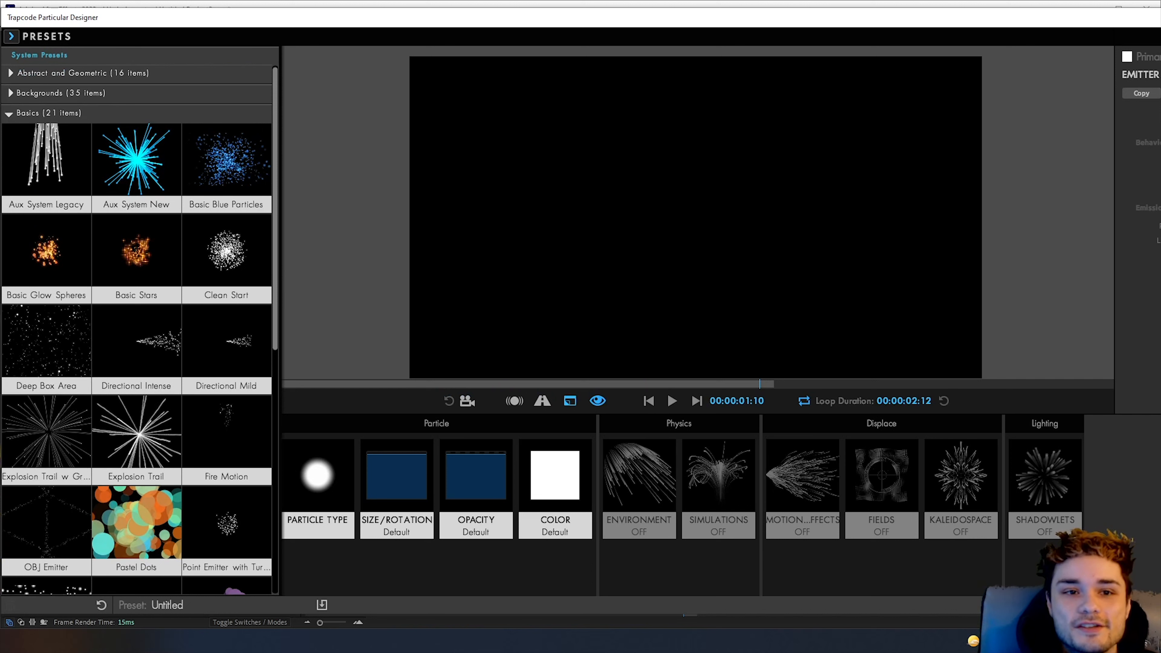
left_click(43, 113)
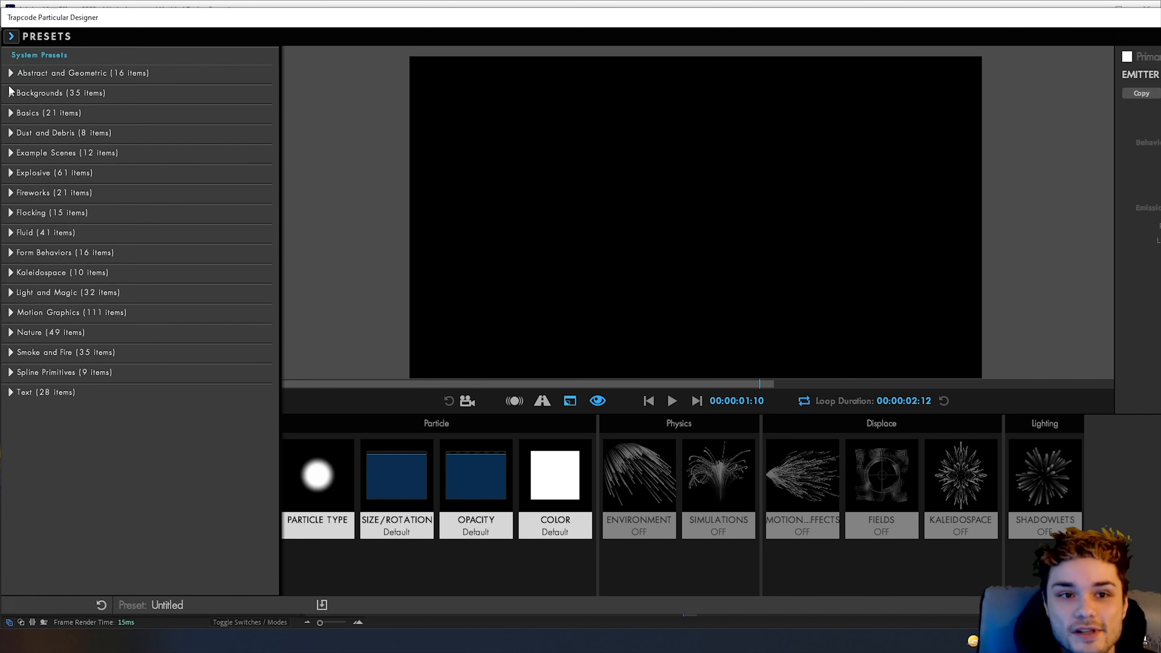
left_click(10, 113)
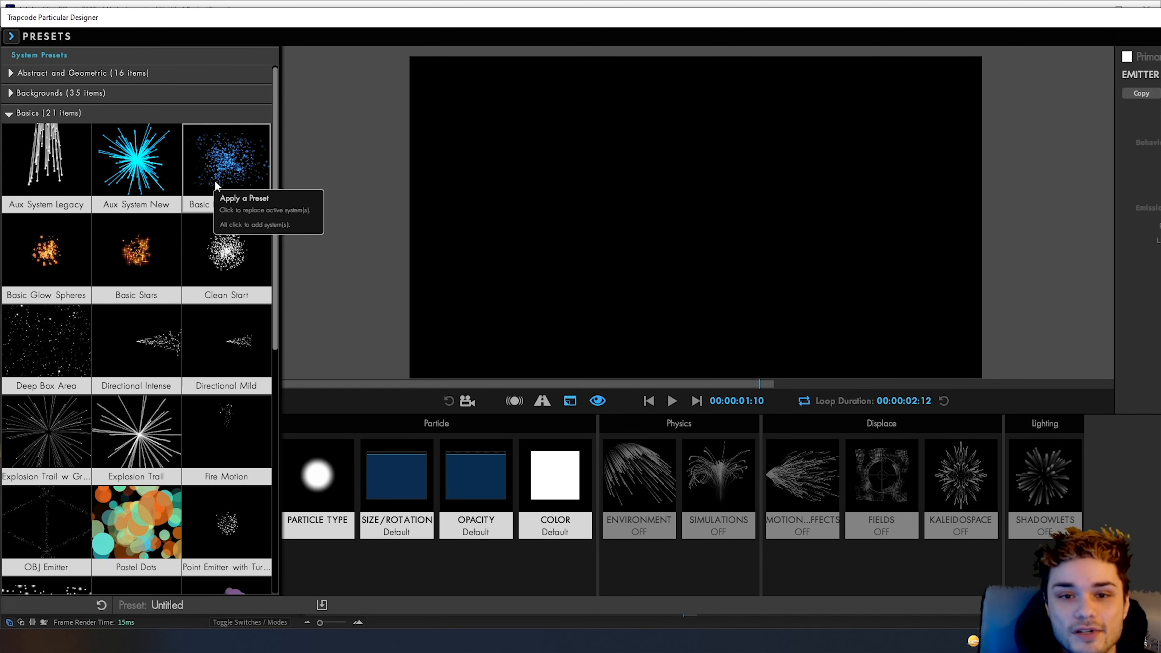
Apply the Basic Blue Particles preset to the effect and preview the particles in the composition
left_click(210, 181)
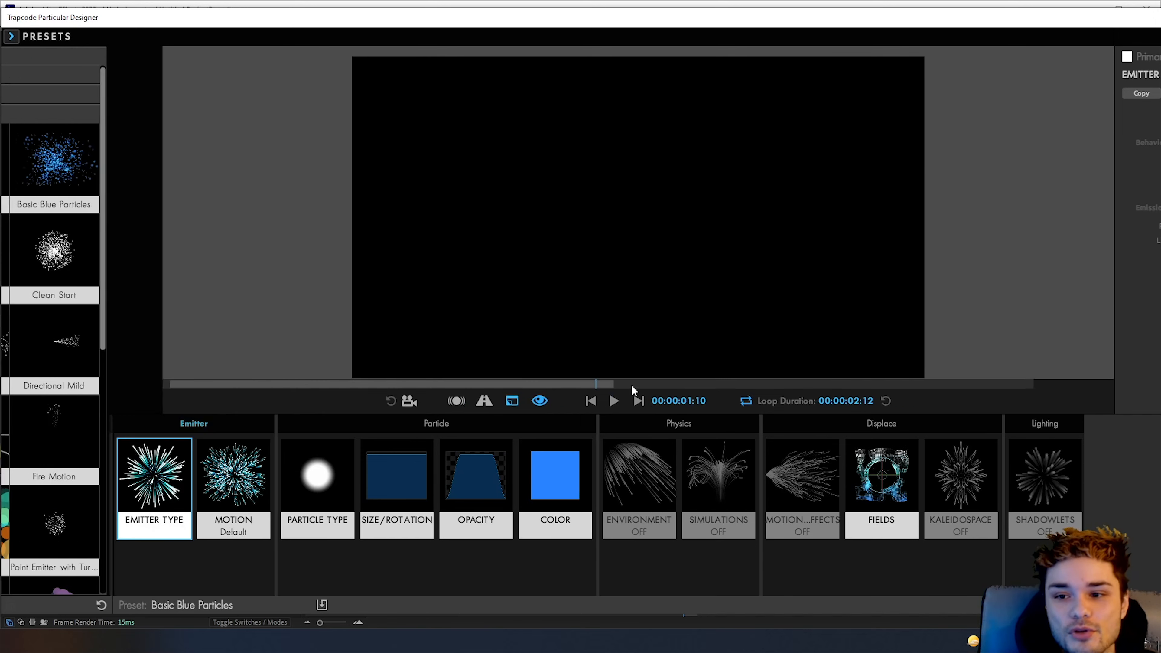
left_click(536, 401)
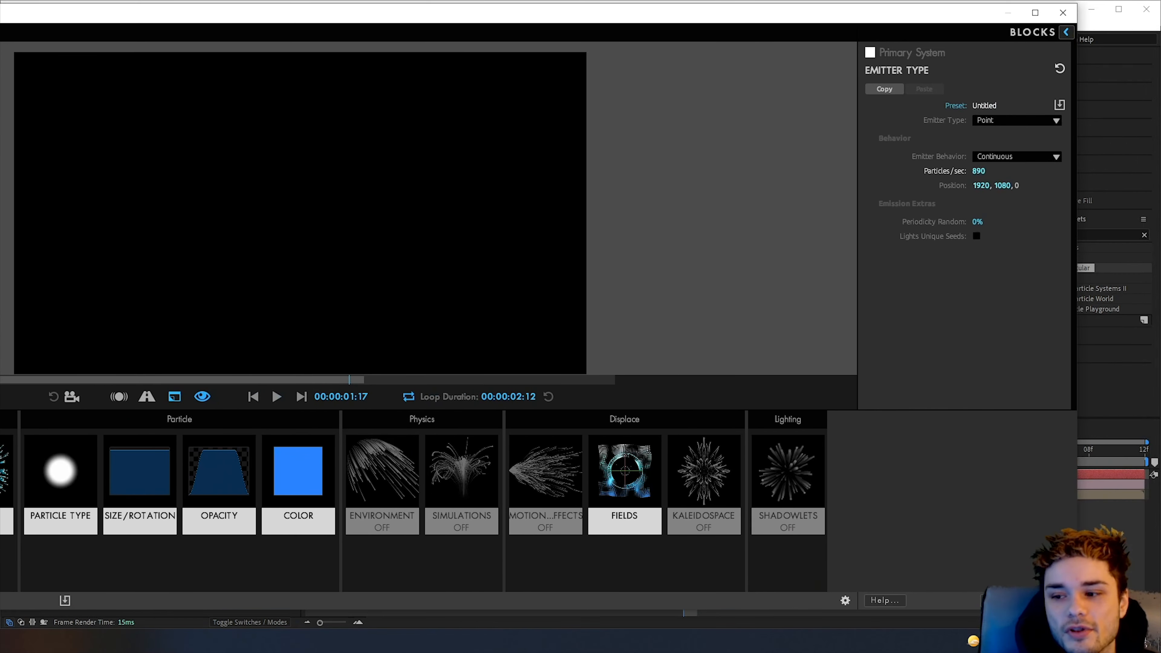
left_click(1003, 600)
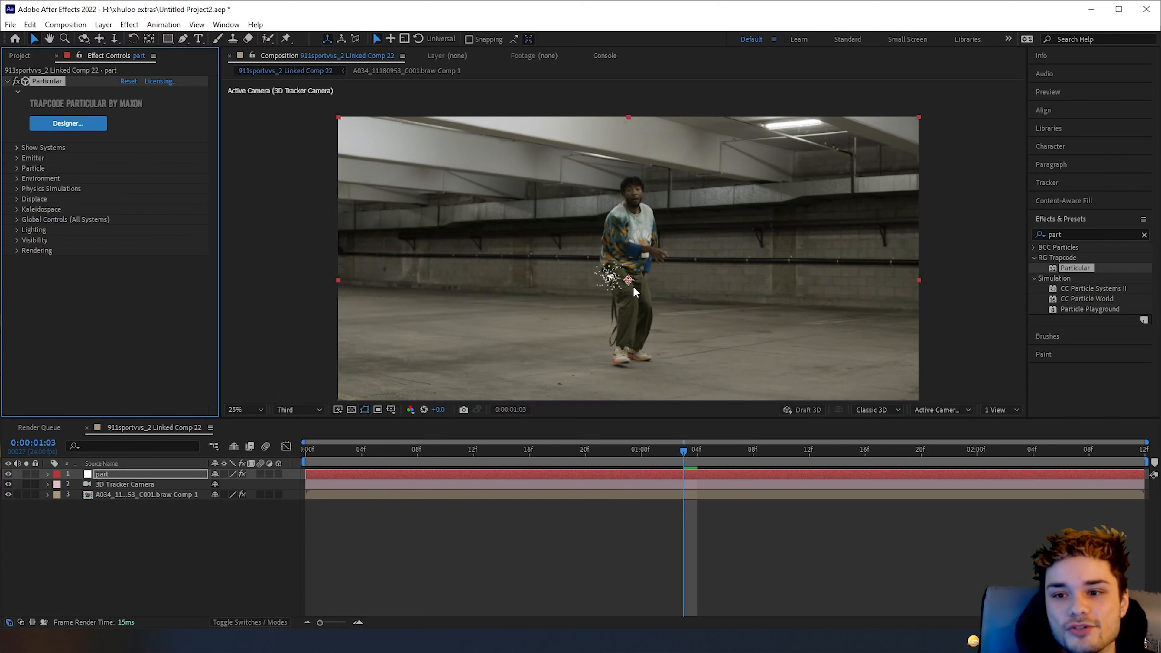
key("period")
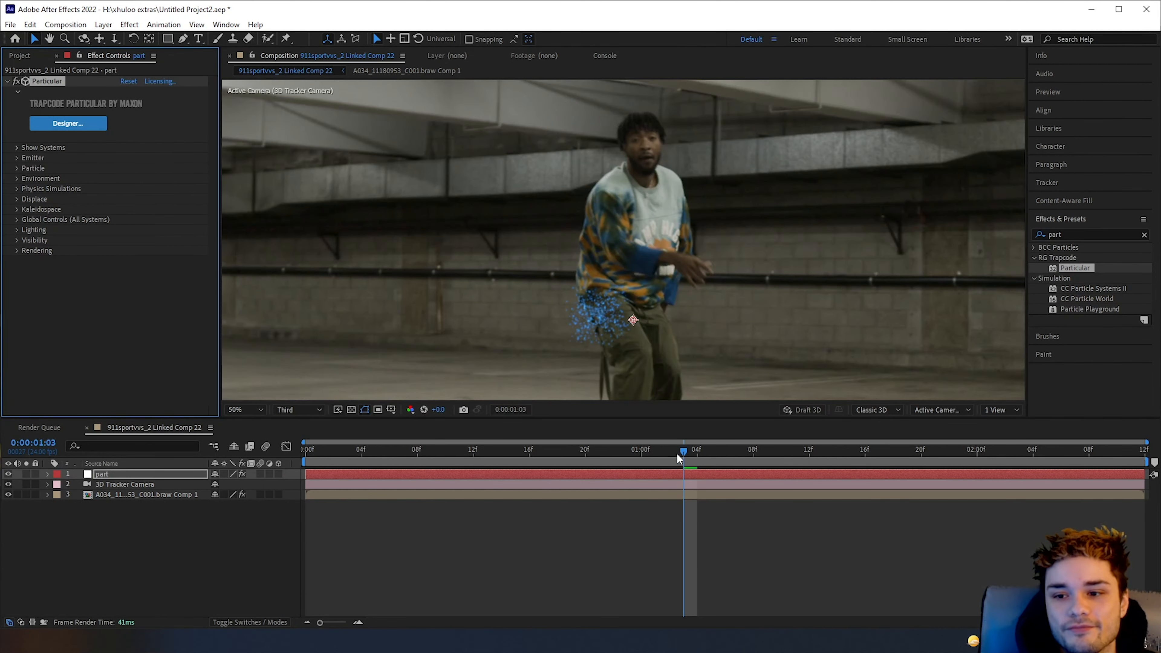
left_click(684, 459)
key("space")
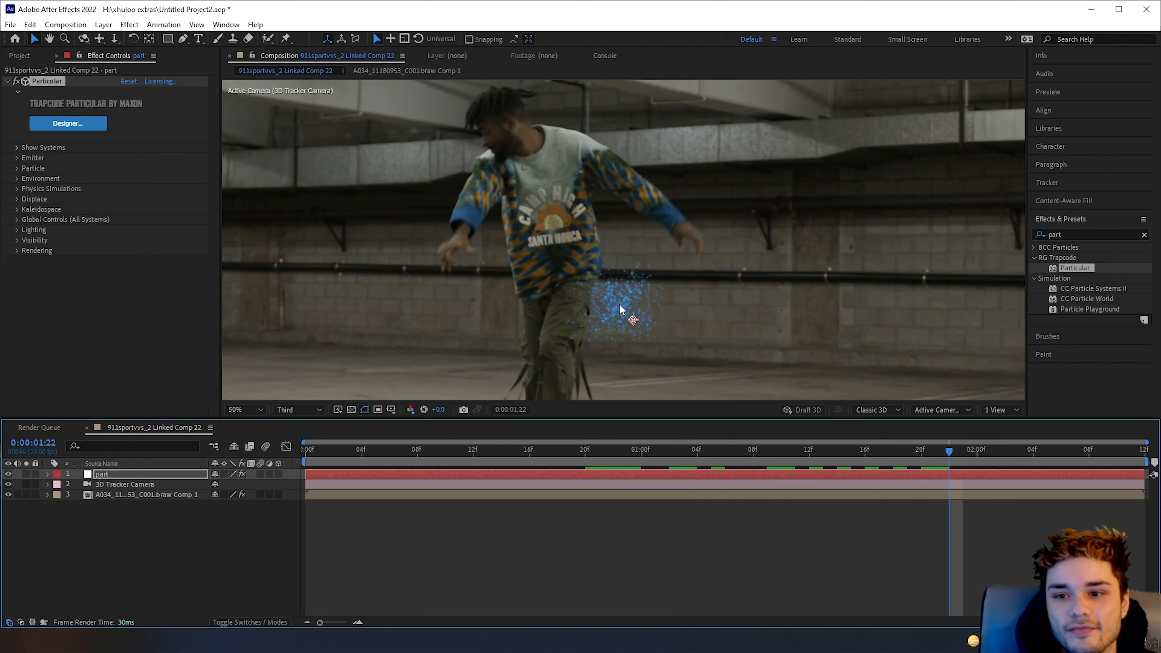
Scrub through the footage to check how the particles sit in the scene around the dancer
key("comma")
mouse_move(794, 445)
left_mouse_down()
mouse_move(783, 444)
mouse_move(811, 454)
left_mouse_up()
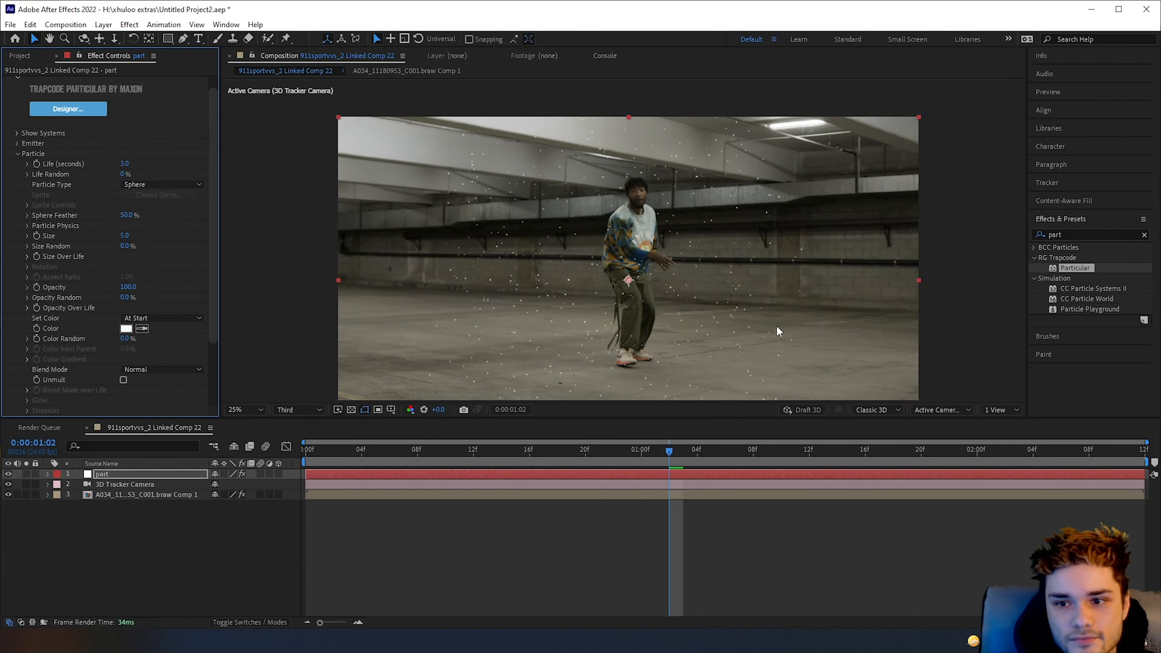
left_click_drag(688, 453, 866, 478)
scroll(721, 367, "down", 1)
left_click(596, 449)
left_click_drag(596, 451, 749, 452)
left_click(642, 458)
left_click_drag(642, 459, 743, 468)
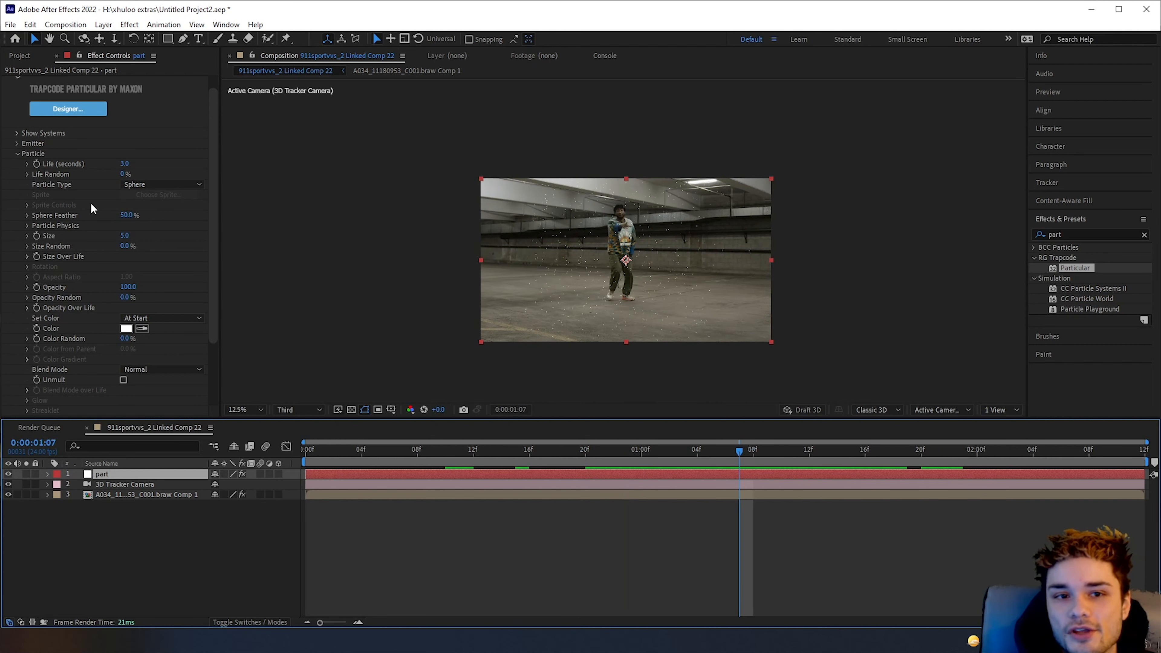
Collapse the effect's Particle settings and preview the scattered white particles around 0:00:01:05
left_click(17, 133)
left_click(16, 133)
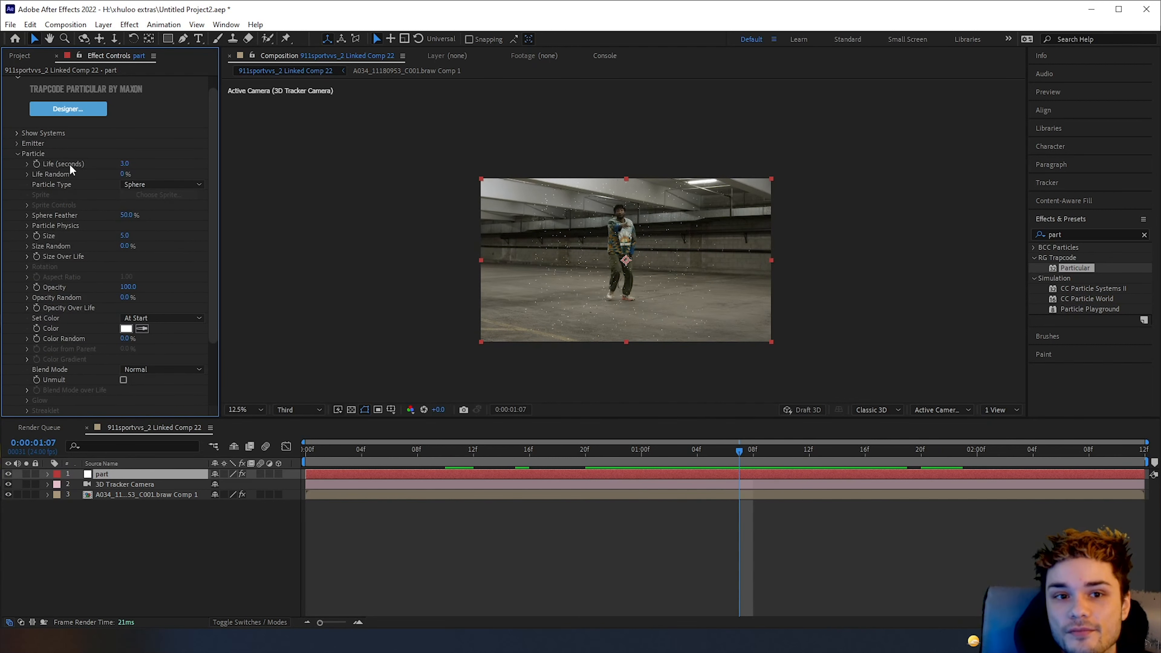
left_click(17, 154)
left_click_drag(627, 449, 710, 466)
key("period")
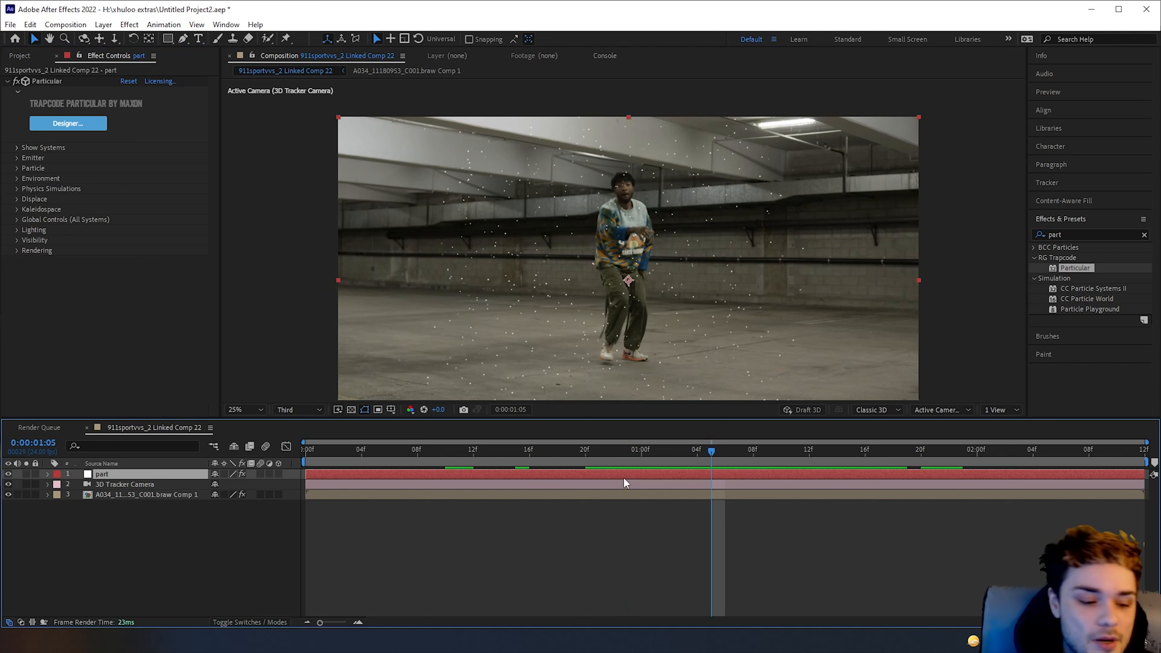
Duplicate the "part" layer and open the Particular Designer for the copy
key("ctrl+d")
key("Page_Down")
left_click(95, 155)
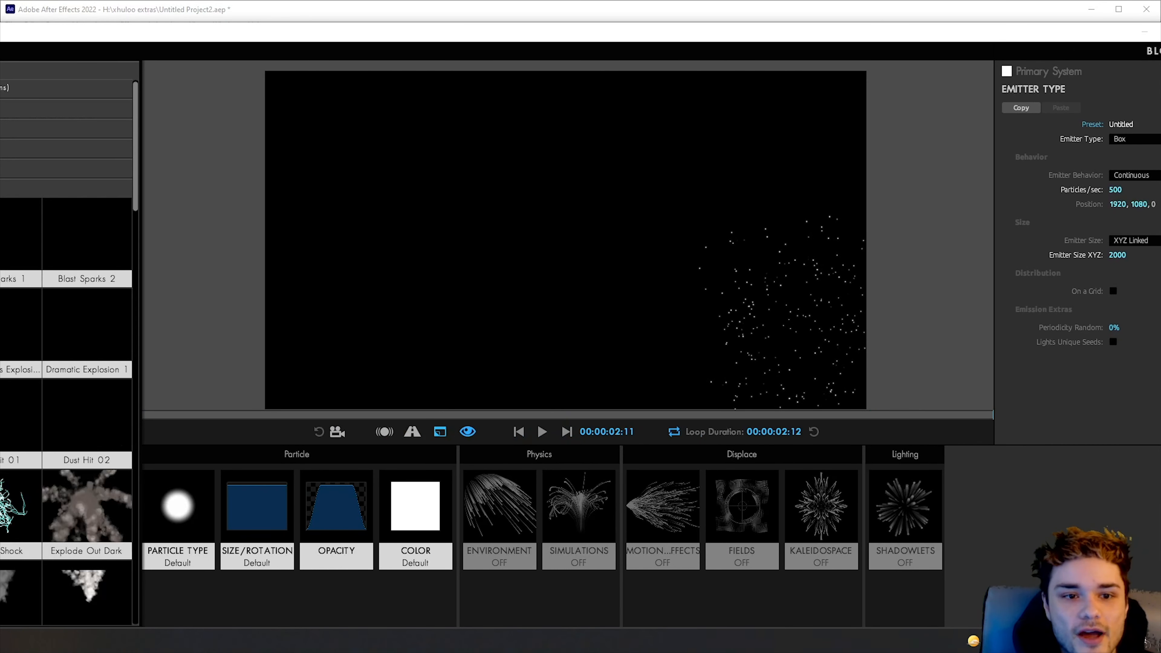
Browse the Designer's preset categories and apply a blue point-emitter preset with 2000 particles per second to the duplicate
scroll(62, 458, "up", 3)
scroll(63, 459, "down", 3)
scroll(63, 459, "up", 2)
left_click(9, 139)
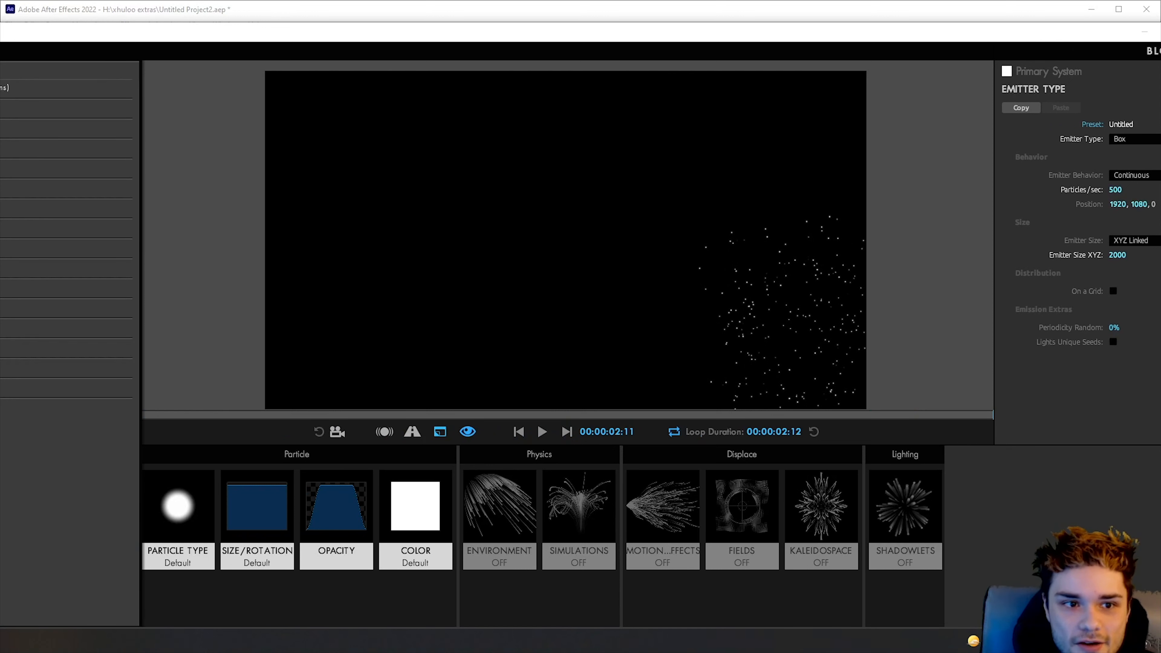
left_click(46, 208)
scroll(80, 508, "down", 4)
scroll(81, 508, "up", 3)
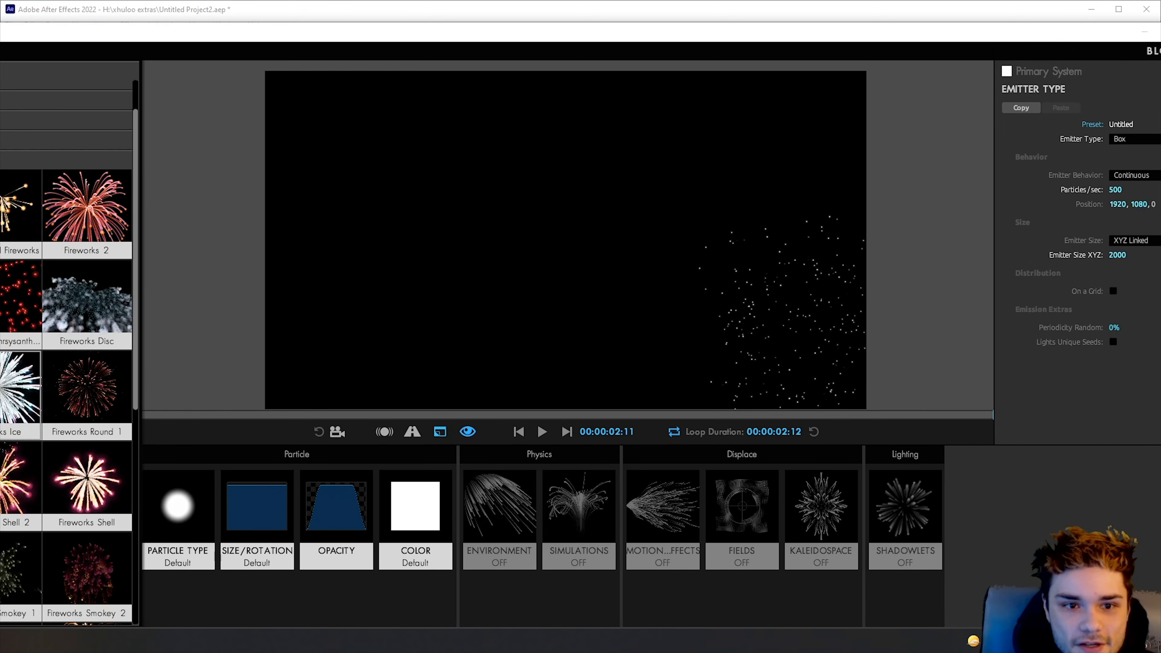
scroll(115, 416, "down", 5)
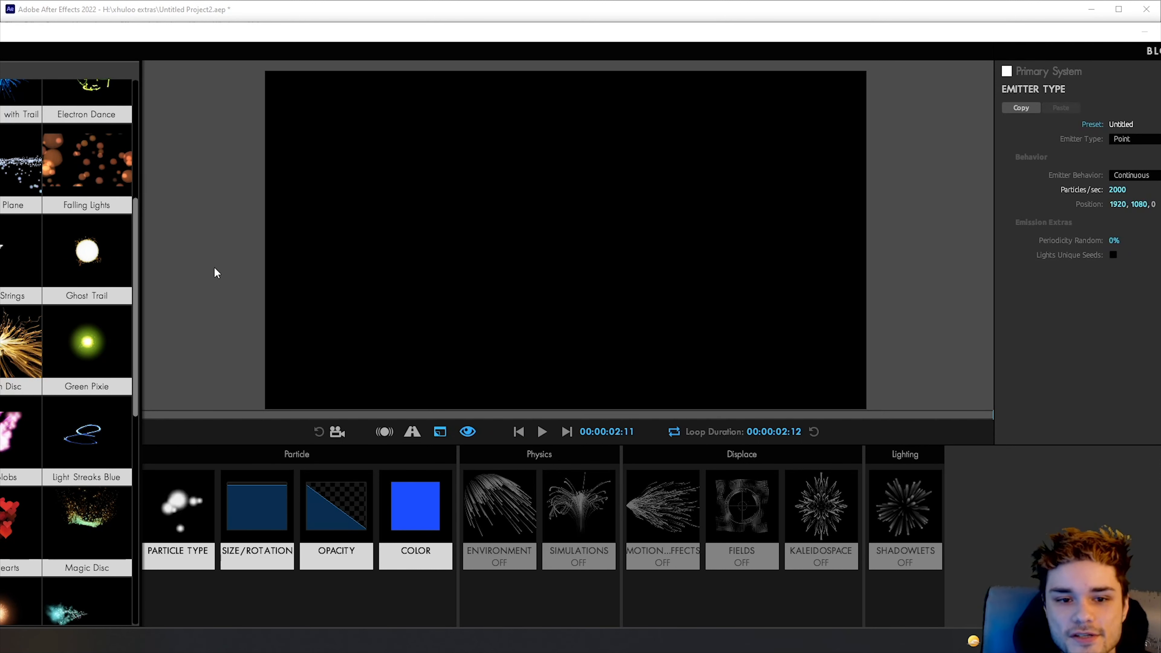
left_click_drag(811, 32, 646, 11)
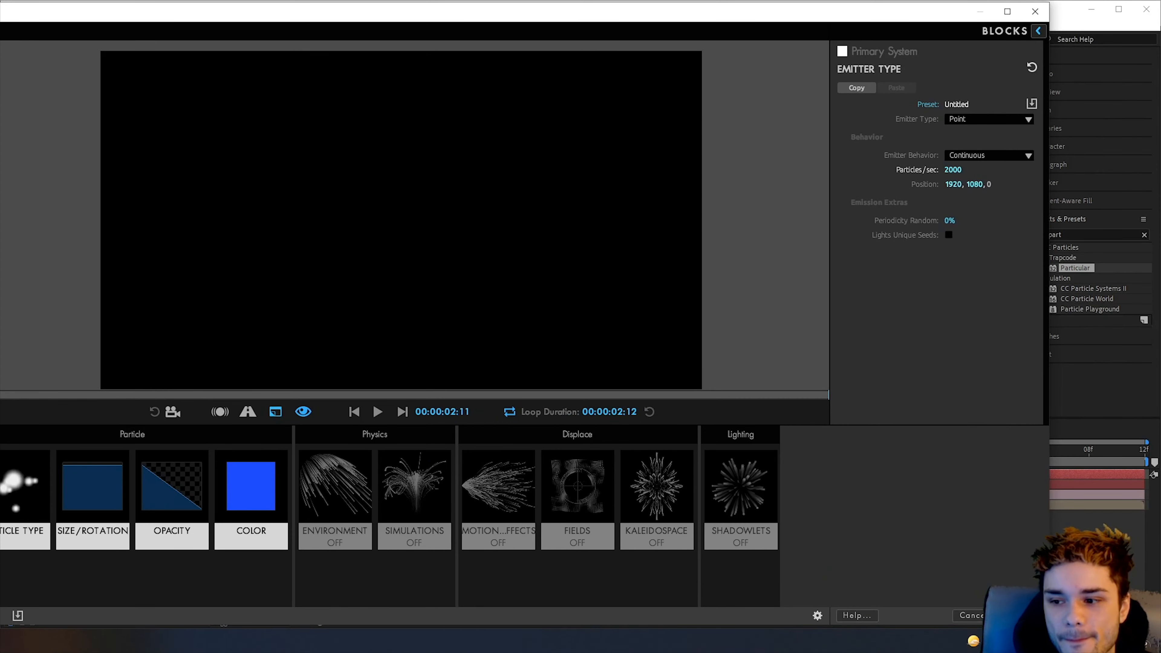
left_click(1017, 615)
Hide the scattered-particle "part" layer and preview the new blue emitter on its own
left_click_drag(608, 453, 655, 457)
scroll(570, 319, "up", 4)
scroll(592, 350, "down", 2)
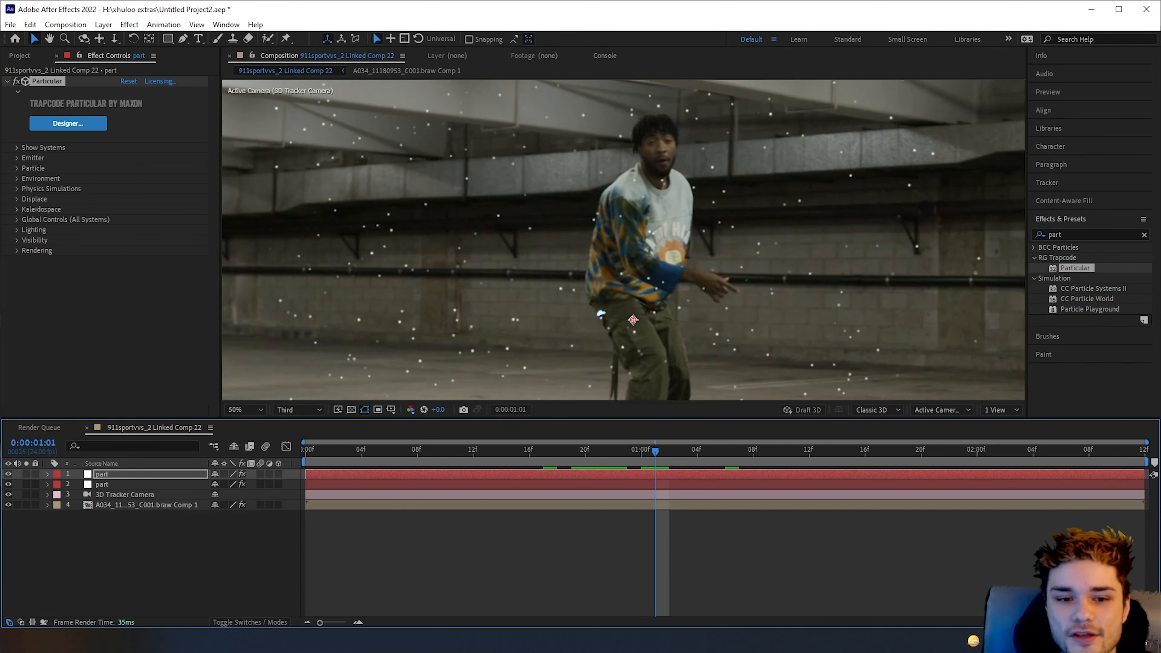
left_click(9, 484)
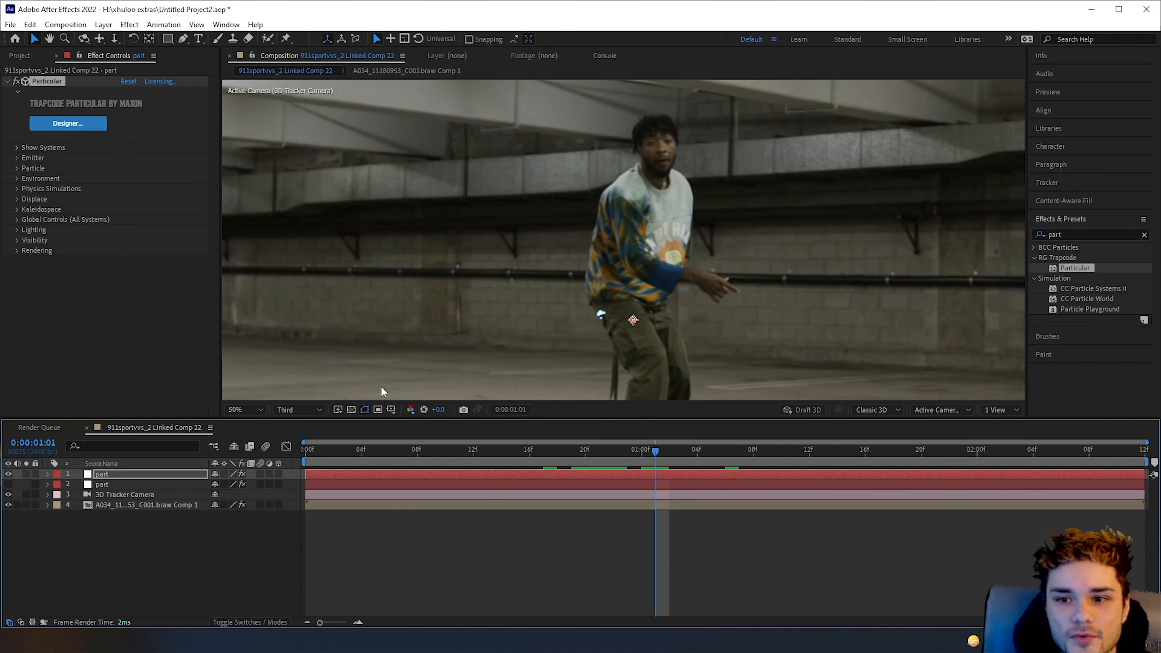
left_click_drag(541, 452, 585, 452)
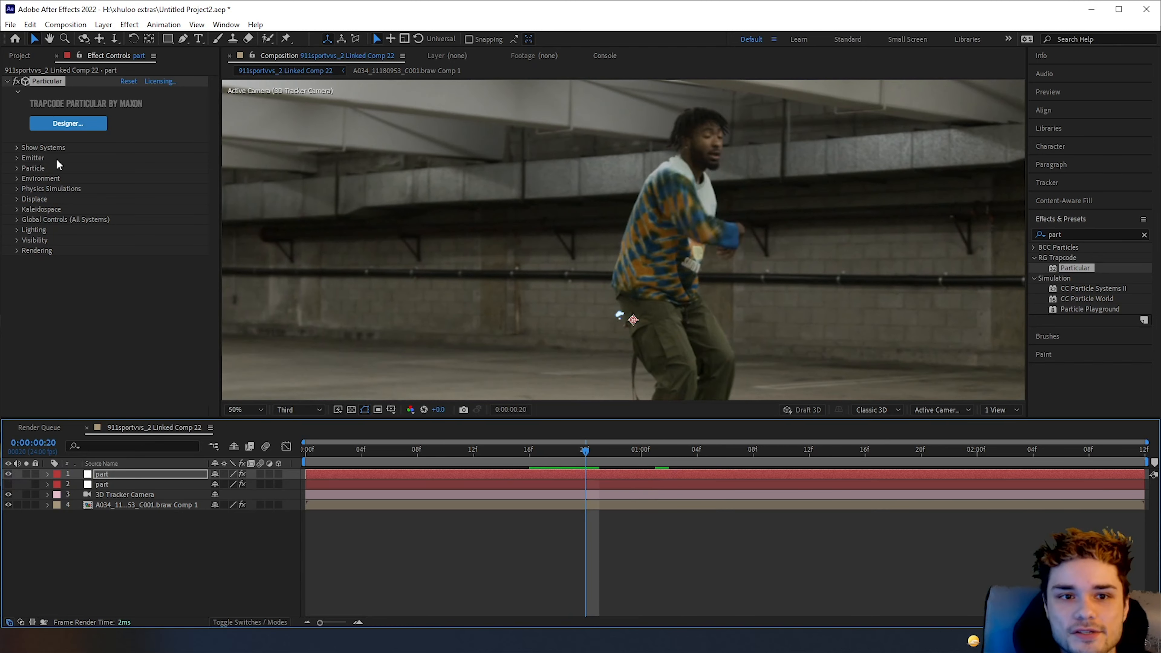
Move the new layer's emitter outside the right edge of the frame, to about 4069, 452
left_click(17, 158)
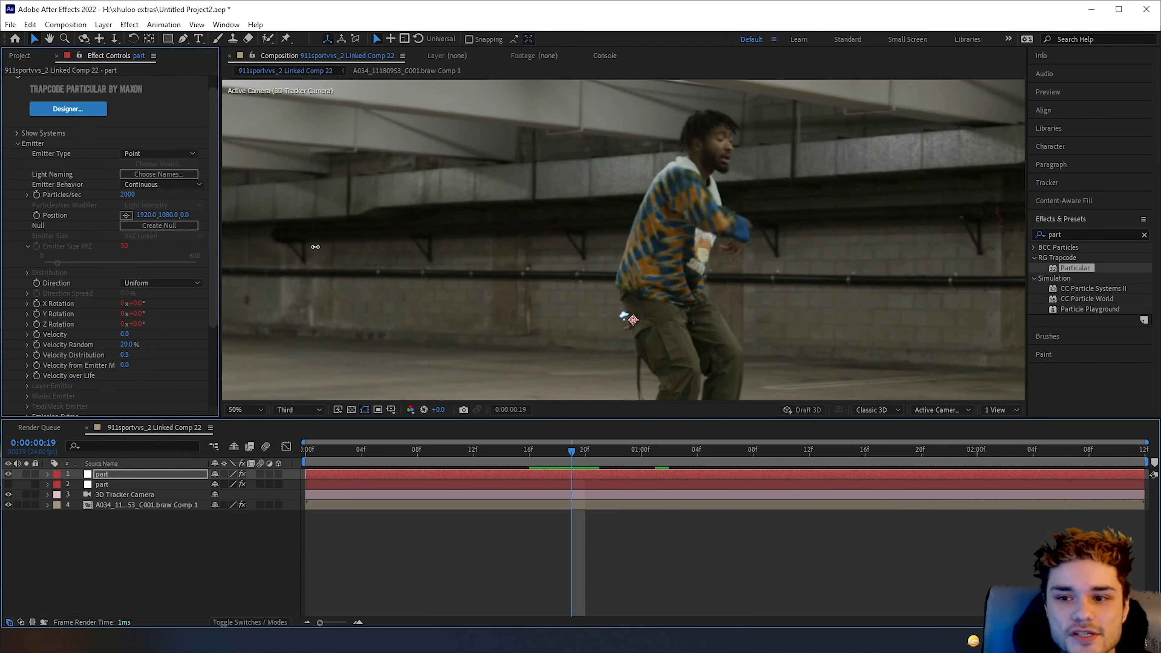
left_click_drag(144, 215, 460, 267)
scroll(533, 293, "down", 1)
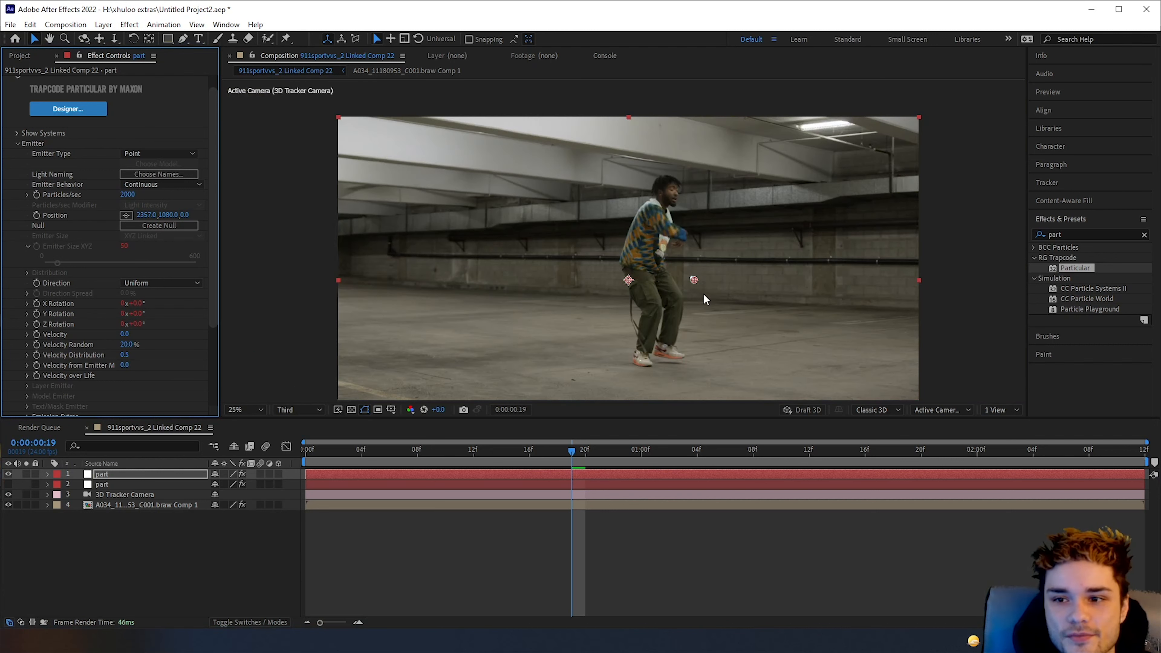
left_click_drag(695, 280, 769, 237)
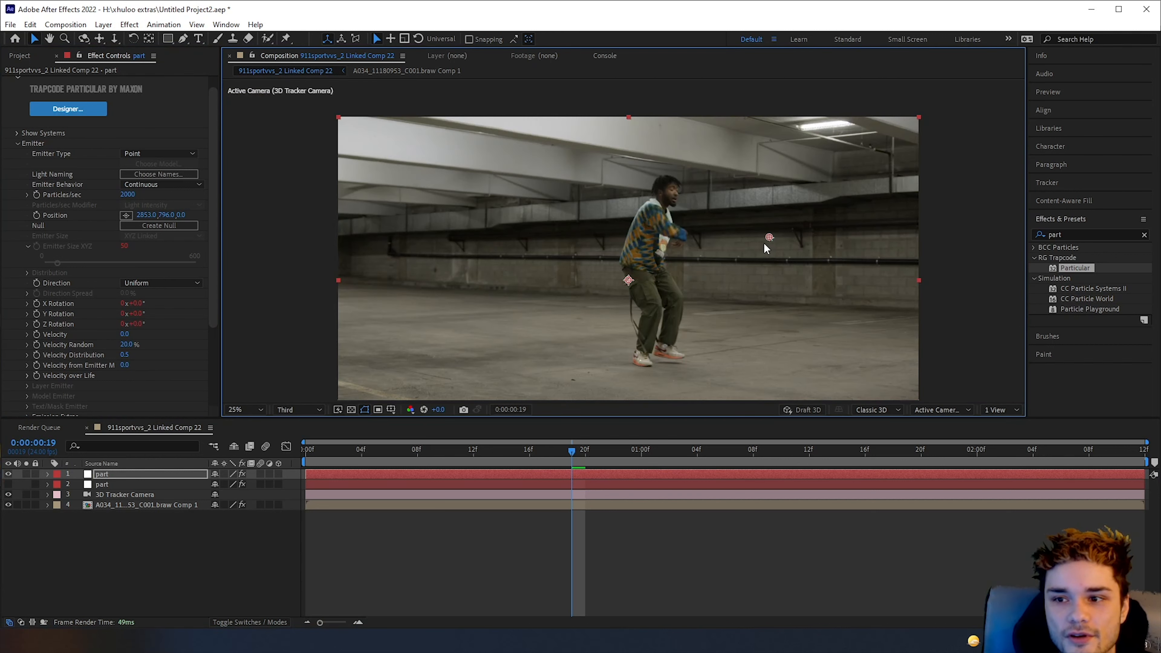
scroll(767, 251, "up", 2)
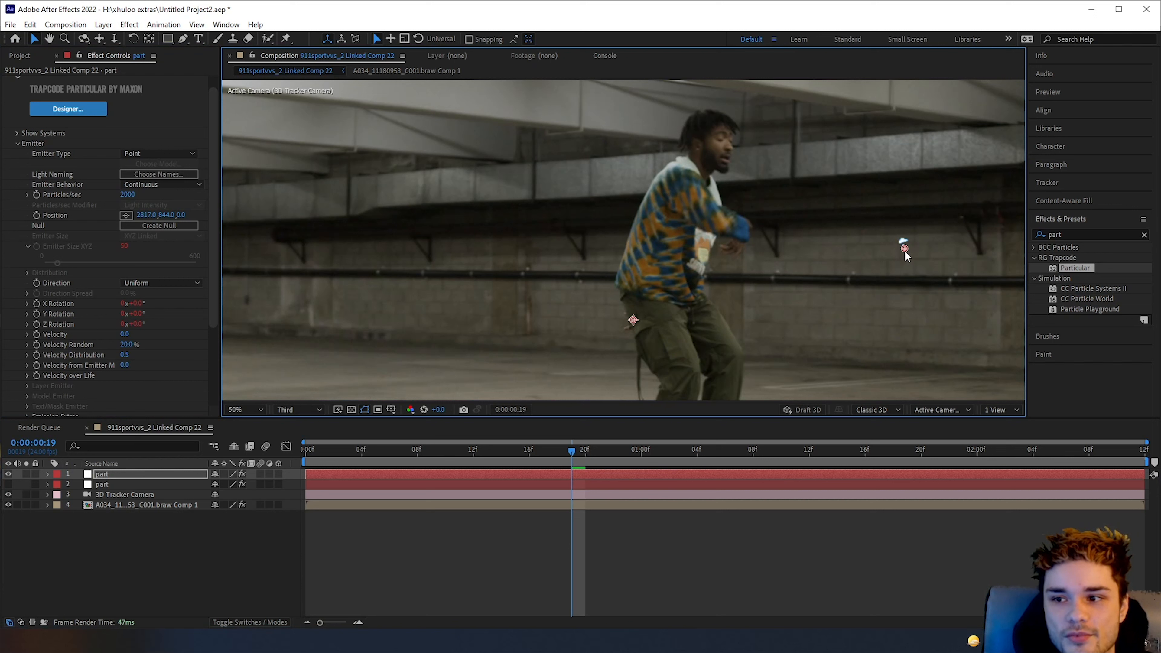
scroll(863, 255, "down", 2)
left_click_drag(767, 245, 811, 226)
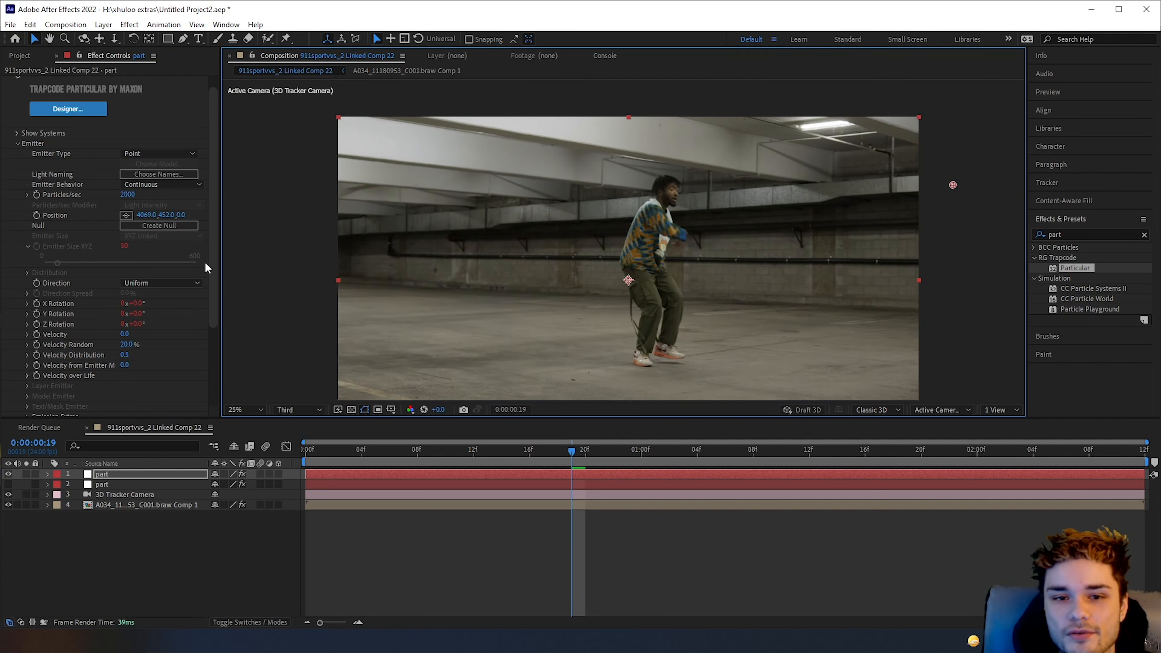
Keyframe the emitter's Position at 0:00:00:19 and move it past the frame's left edge to about -555, 744 at 0:00:01:17
left_click(36, 215)
key("space")
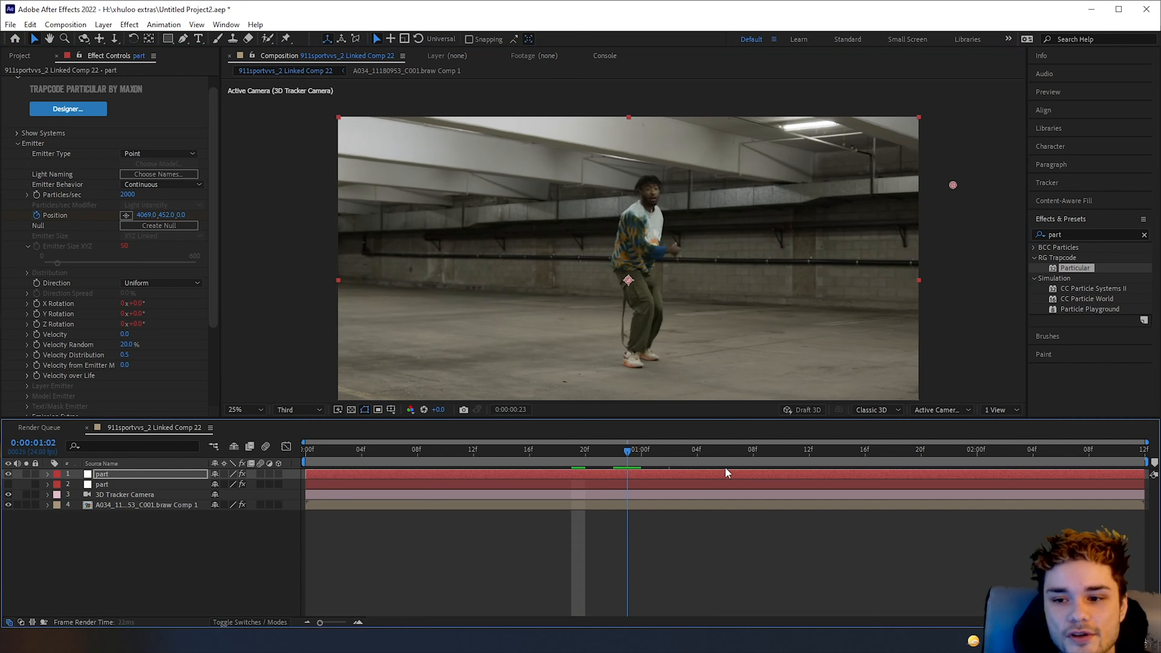
key("space")
left_click_drag(952, 184, 850, 198)
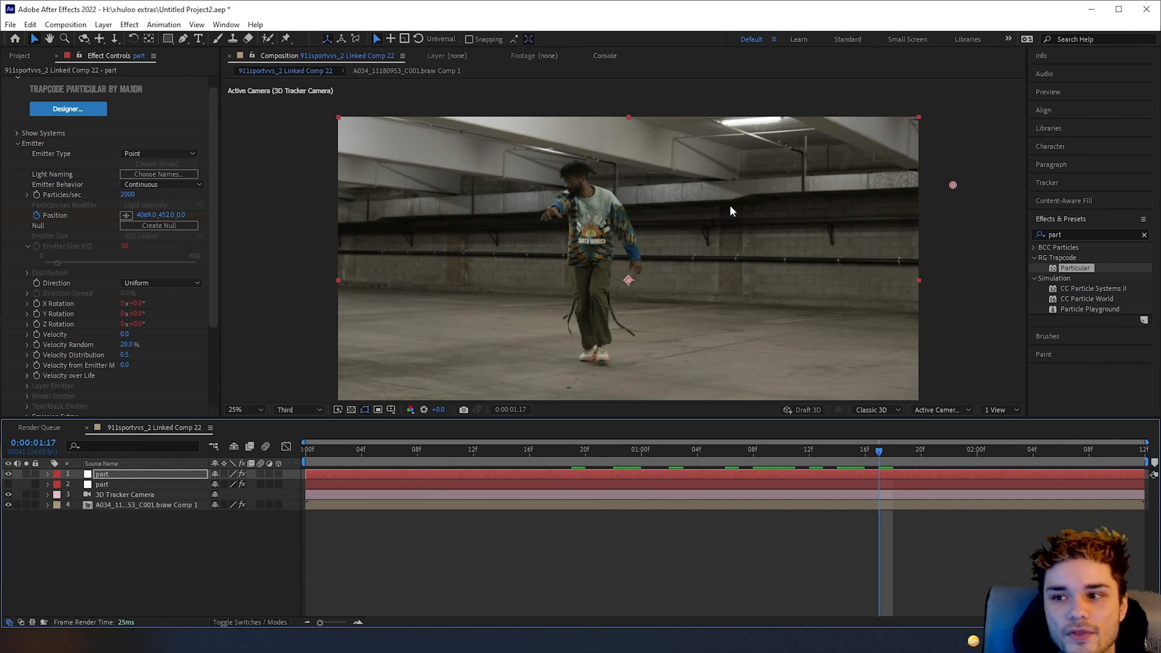
left_click_drag(493, 209, 255, 229)
Show the scattered-particle layer again and preview it together with the blue streak crossing the frame
left_click_drag(777, 468, 809, 468)
left_click(296, 311)
left_click(8, 484)
left_click_drag(656, 450, 796, 452)
Duplicate the animated streak layer and reveal the copy's emitter Position keyframes in the timeline
left_click(563, 473)
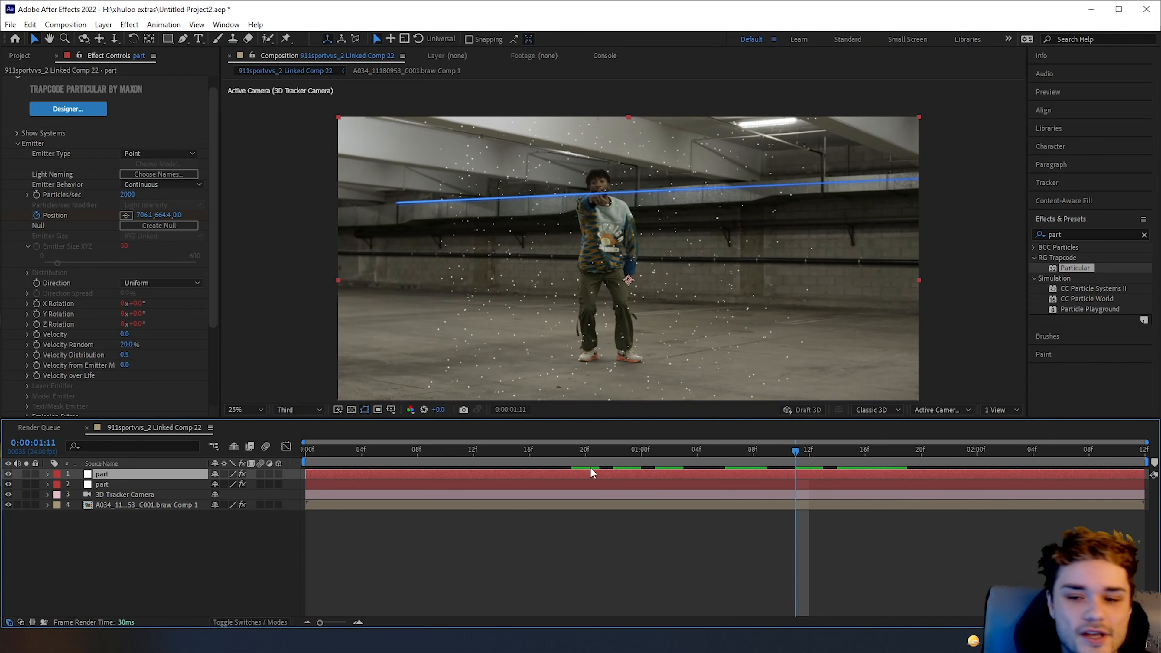
key("ctrl+d")
left_click(73, 231)
left_click(48, 474)
Redirect the copied streak diagonally, starting above the frame's upper left at 0:00:00:19 and ending at about 3661, 2320 at 0:00:01:17
left_click_drag(585, 452, 571, 468)
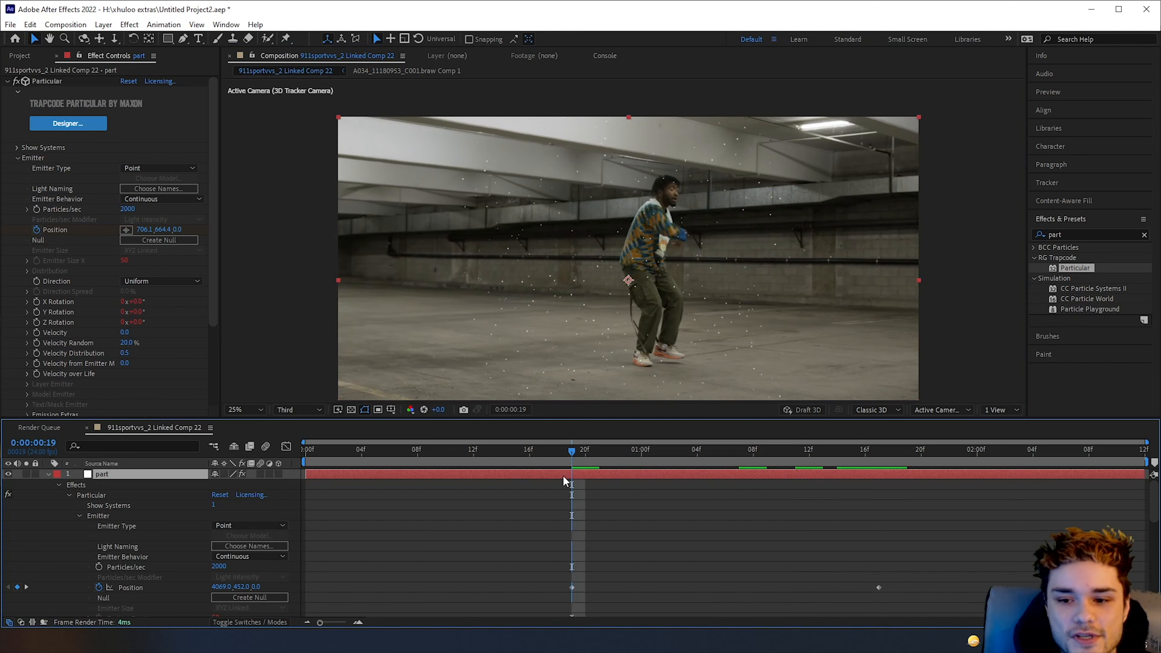
left_click(572, 587)
key("comma")
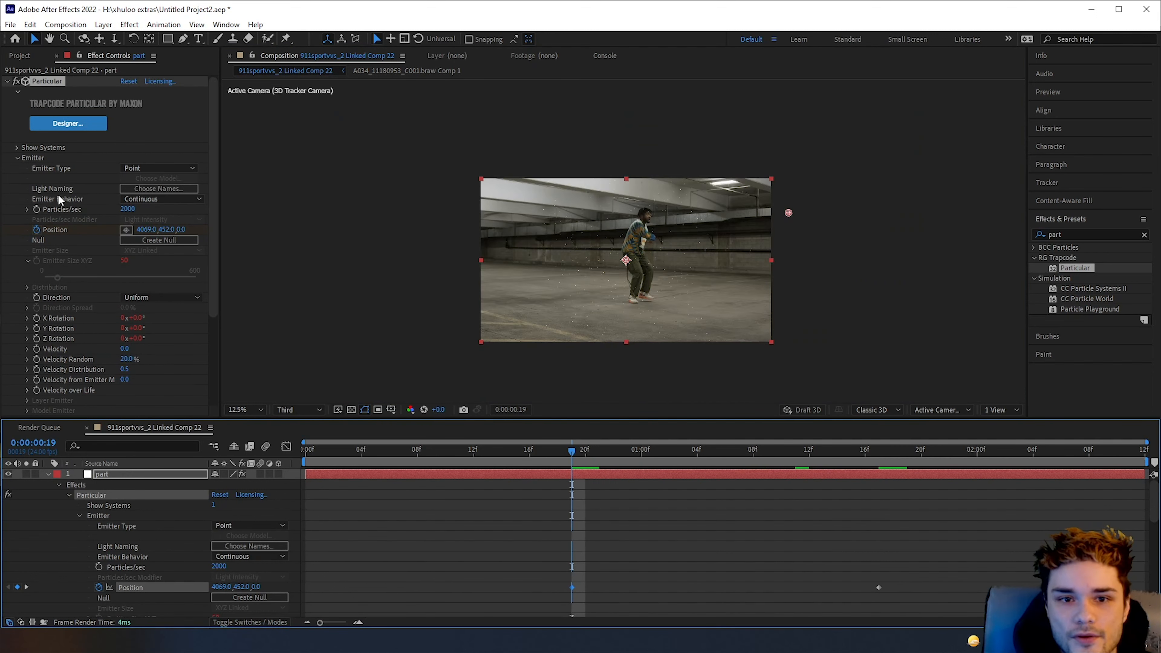
left_click_drag(789, 215, 495, 154)
left_click(878, 458)
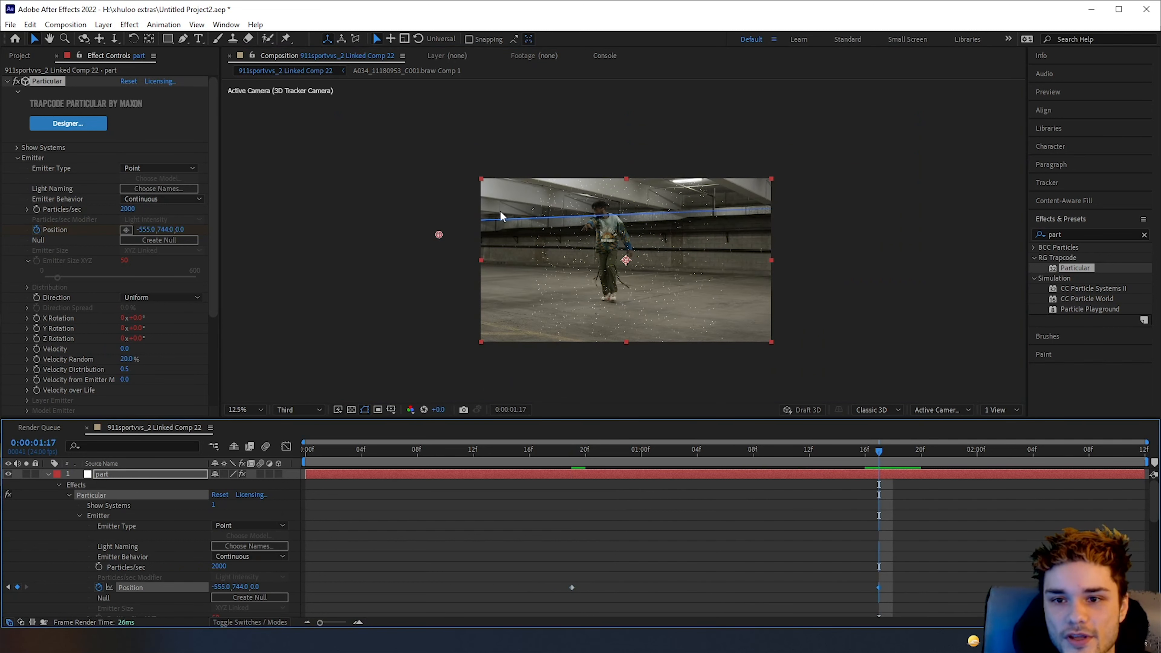
left_click_drag(437, 238, 756, 356)
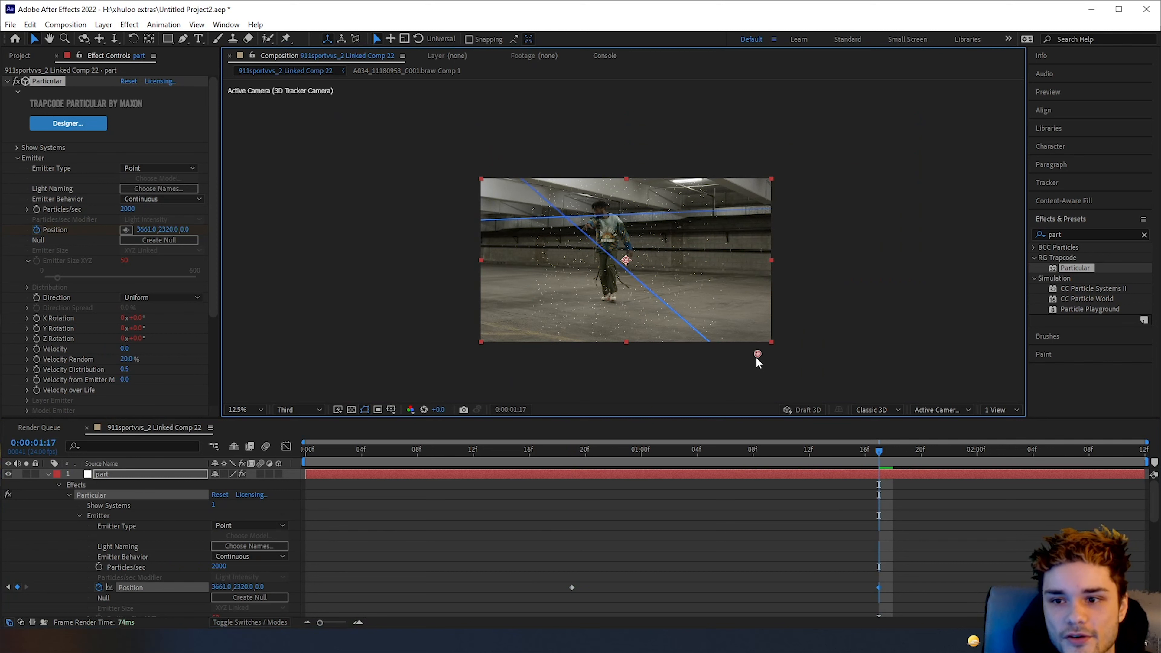
left_click(575, 370)
Scrub through the composition to check both blue streaks crossing the dancer with the scattered particles
left_click_drag(454, 463, 782, 460)
scroll(435, 289, "up", 1)
left_click_drag(557, 451, 823, 464)
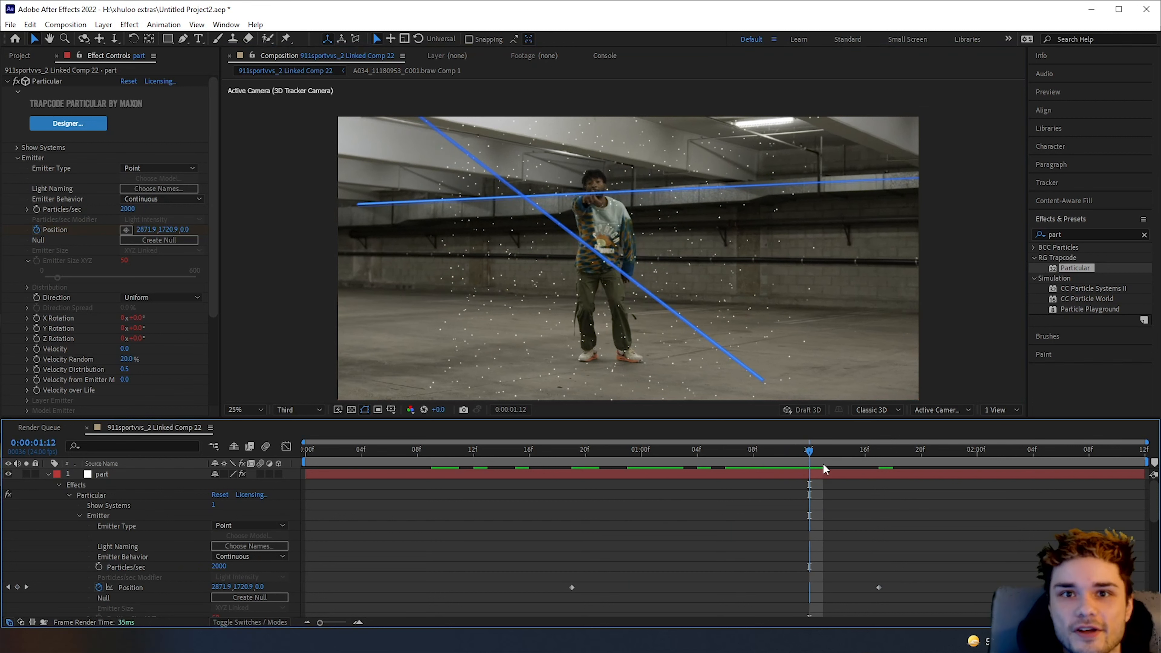
left_click_drag(817, 461, 717, 463)
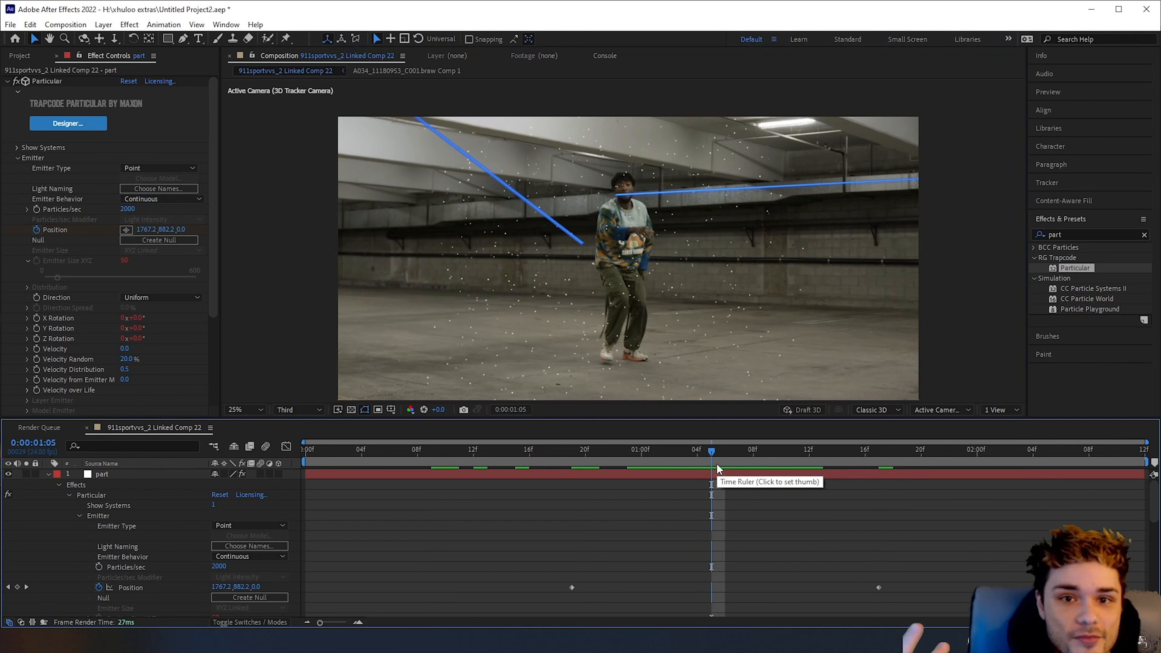